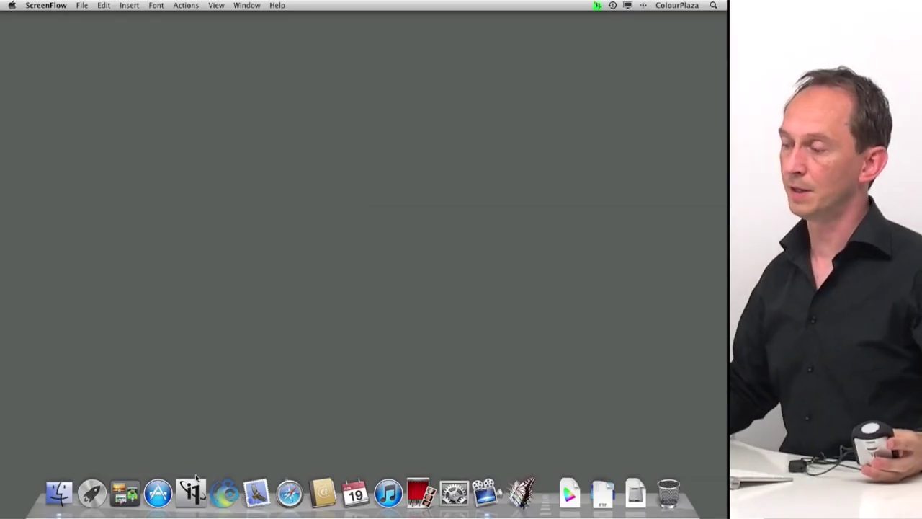
Step: Start a display profiling workflow in i1Profiler and select the Cinema display for calibration
left_click(191, 490)
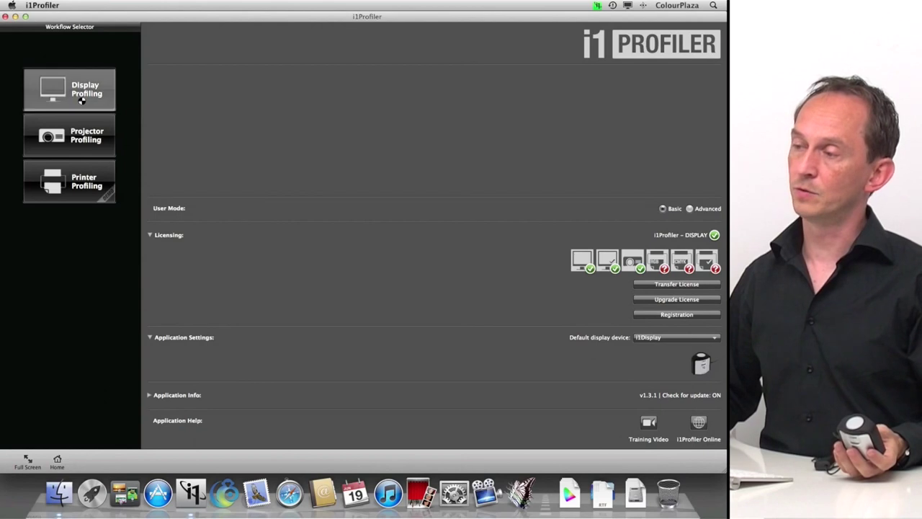
left_click(82, 101)
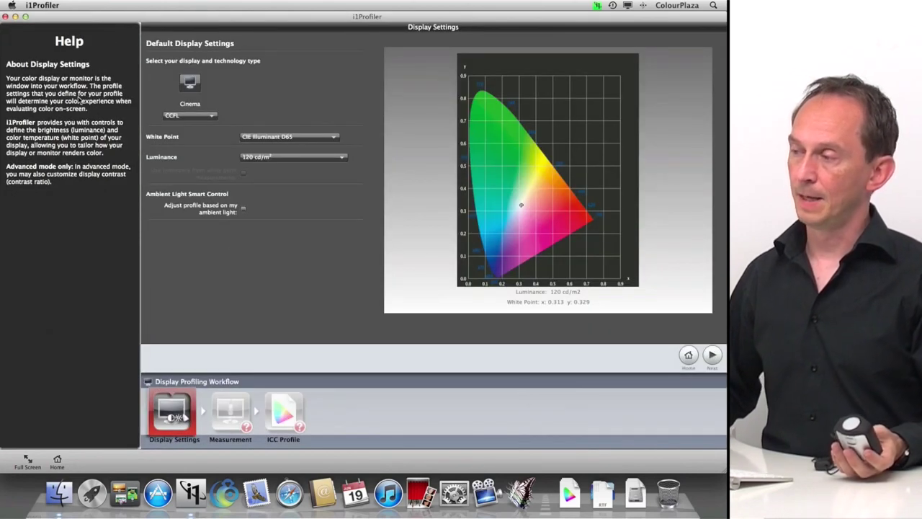
left_click(190, 84)
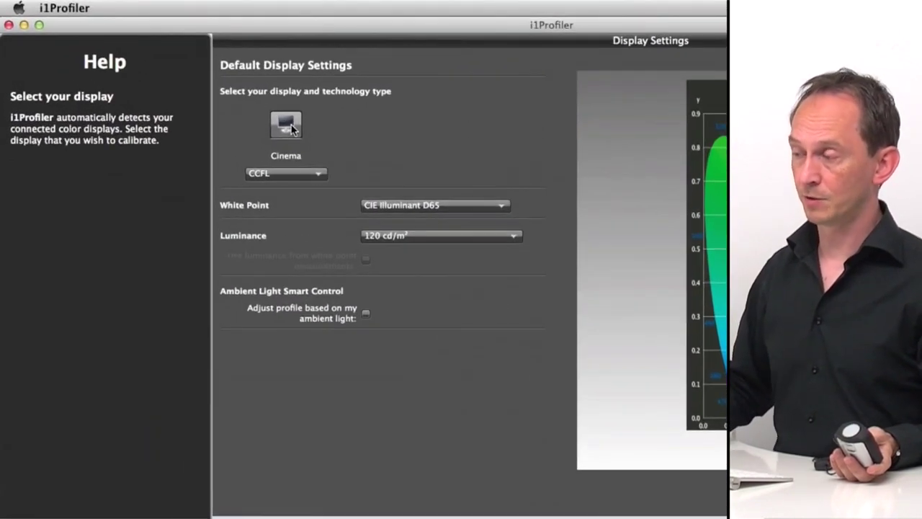
mouse_move(325, 175)
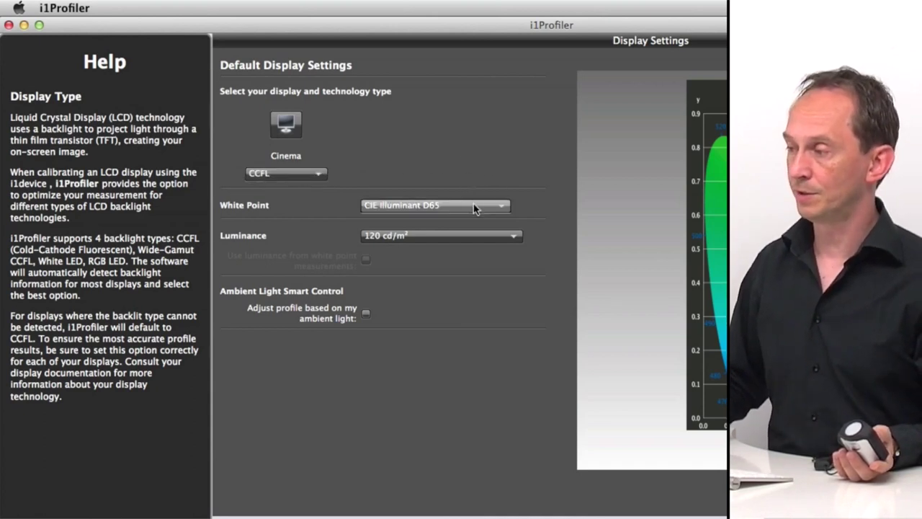
mouse_move(481, 207)
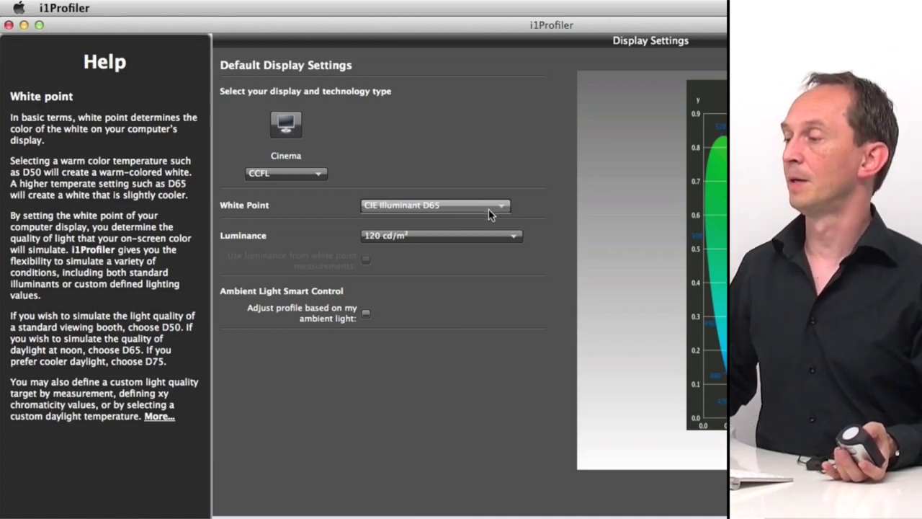
mouse_move(467, 240)
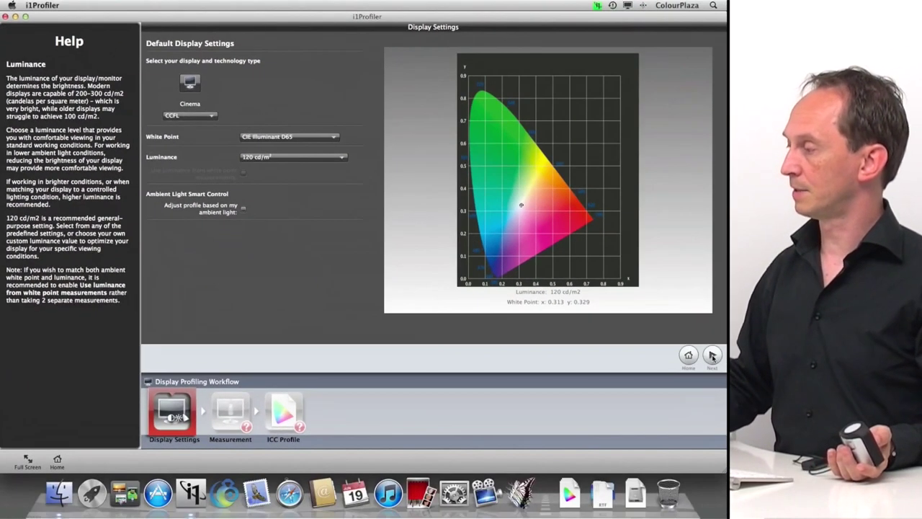
Step: Proceed to the measurement stage and start measuring the color patches with Automatic Display Control (ADC) enabled
left_click(712, 354)
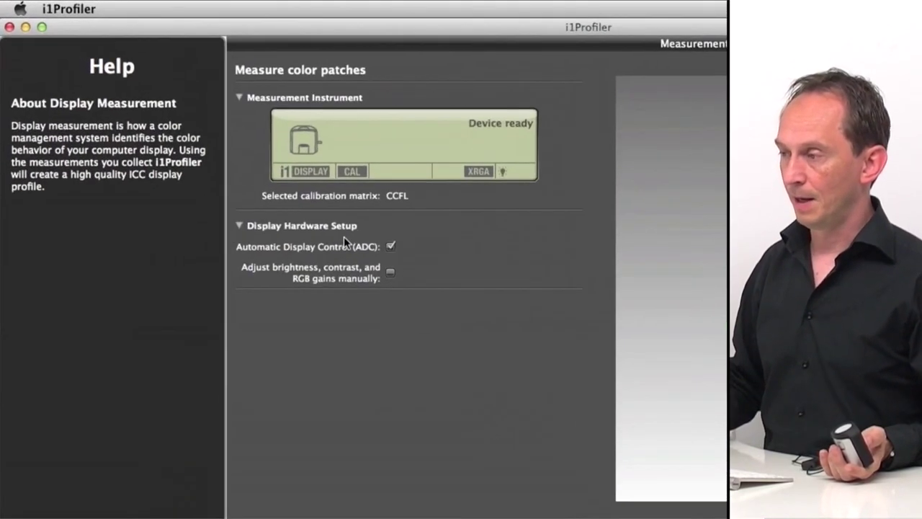
left_click(390, 245)
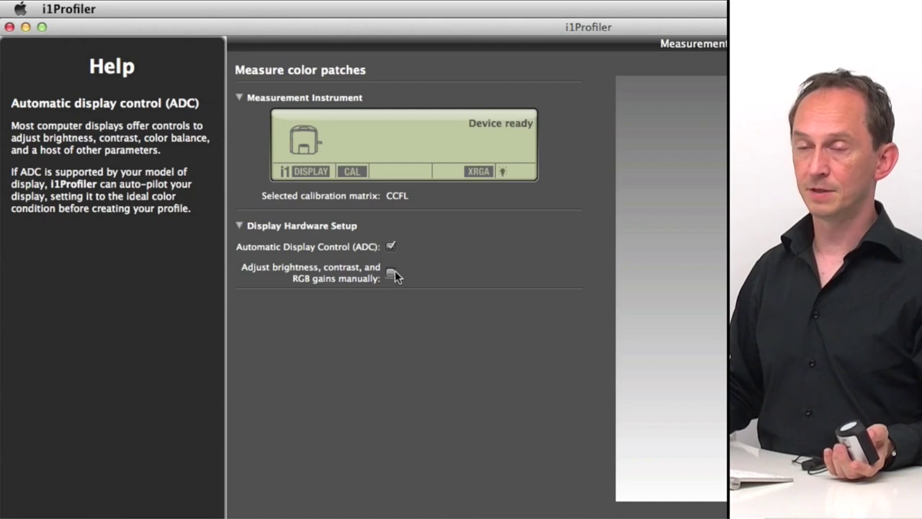
mouse_move(391, 271)
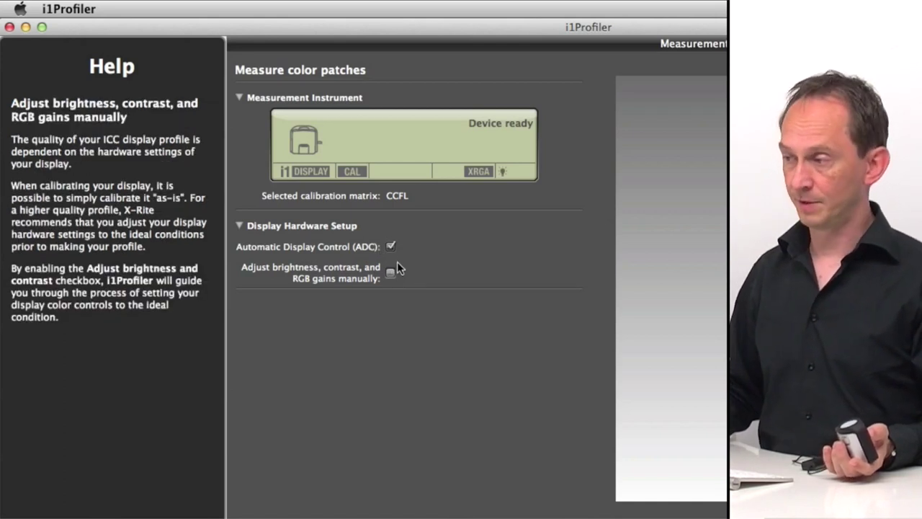
mouse_move(391, 246)
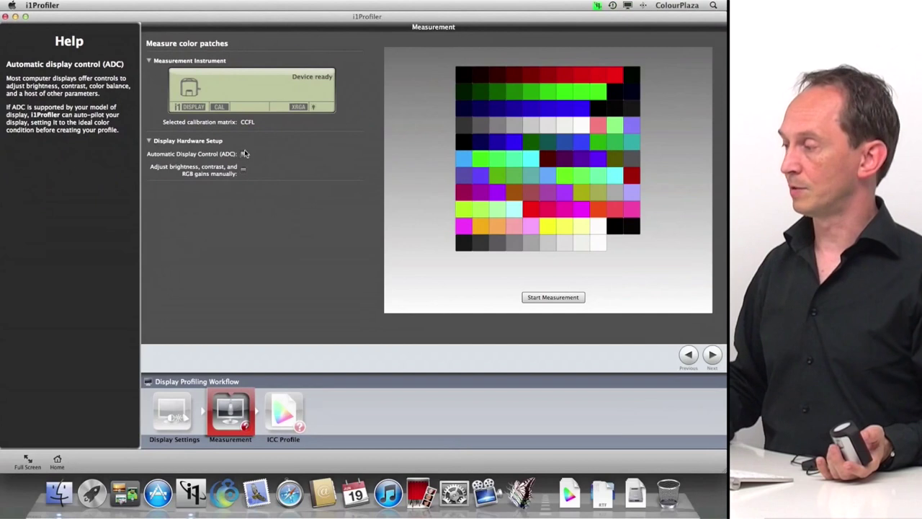
left_click(553, 297)
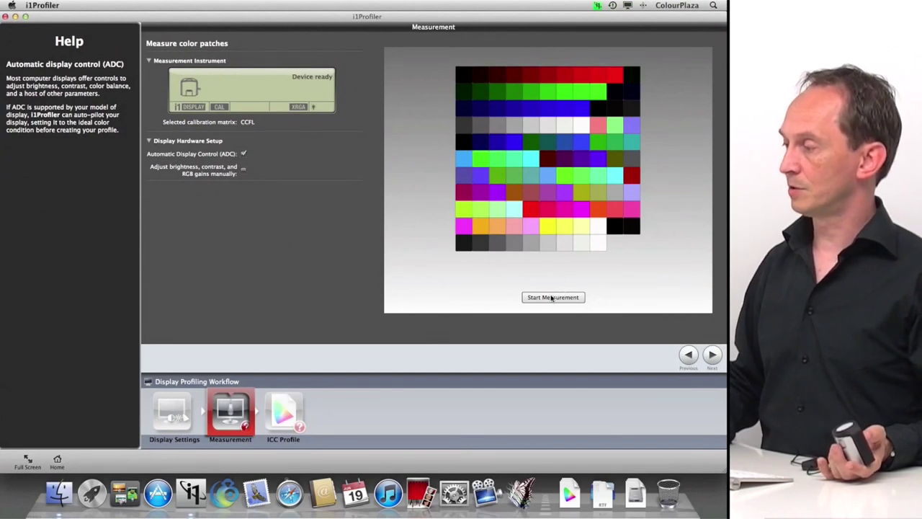
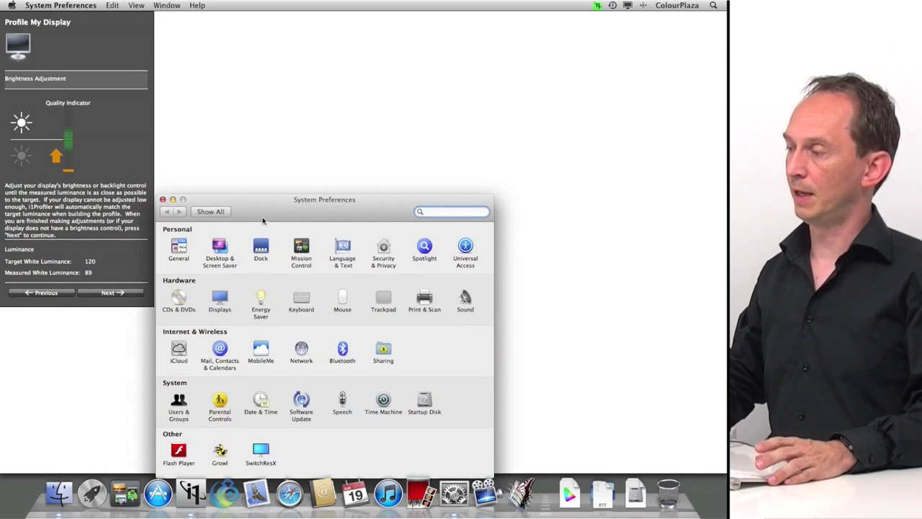
Step: Adjust the Cinema display's brightness in the system's Displays preferences to match the target white luminance of 120, and continue the profiling measurement
left_click_drag(268, 211, 271, 249)
left_click_drag(272, 249, 285, 288)
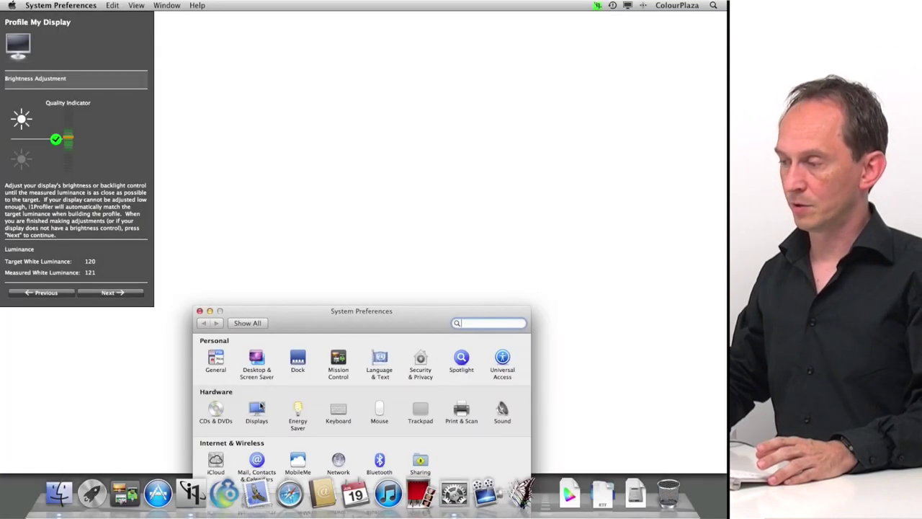
left_click(261, 407)
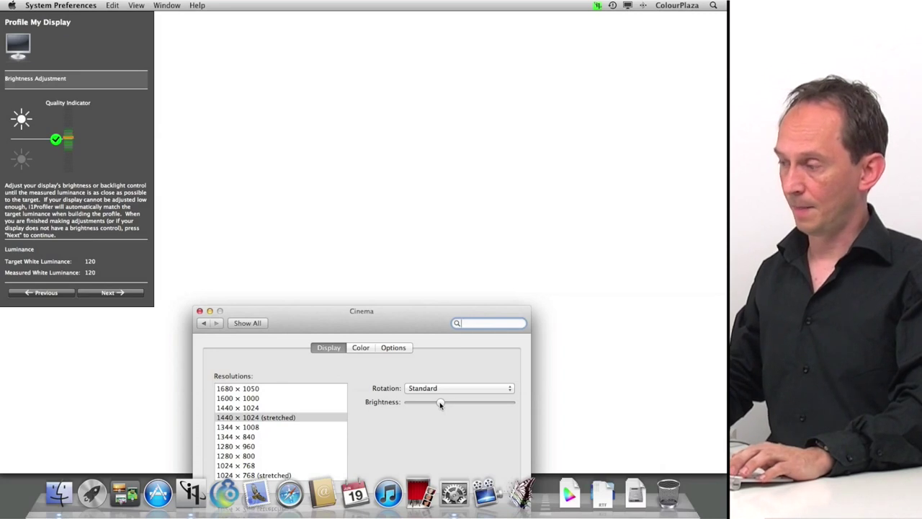
left_click_drag(440, 404, 447, 408)
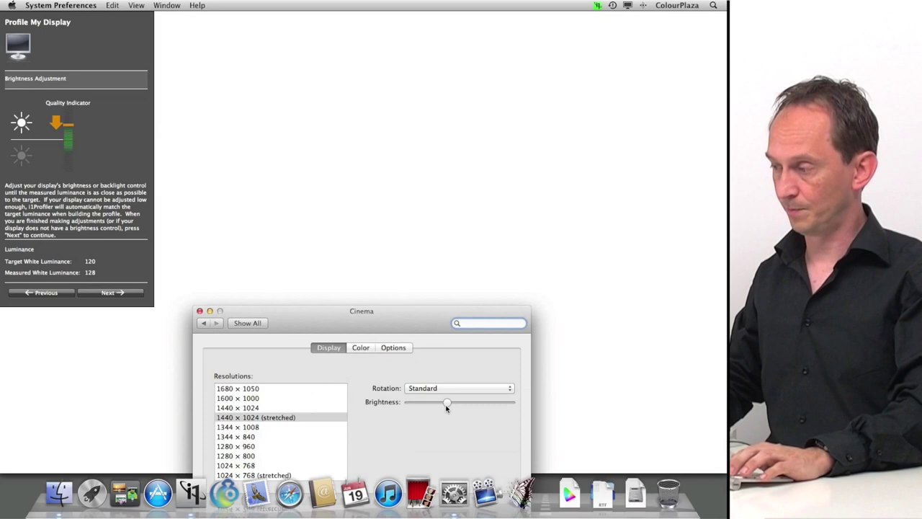
key("F1")
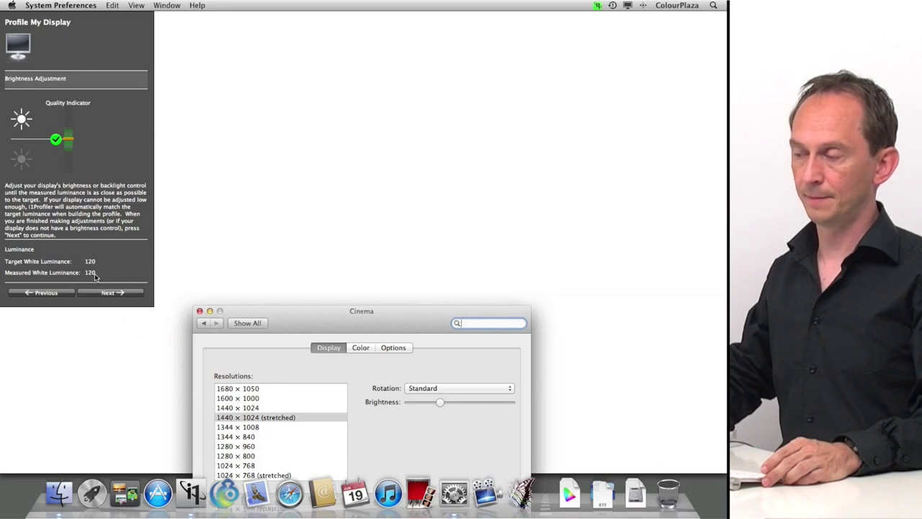
left_click(123, 353)
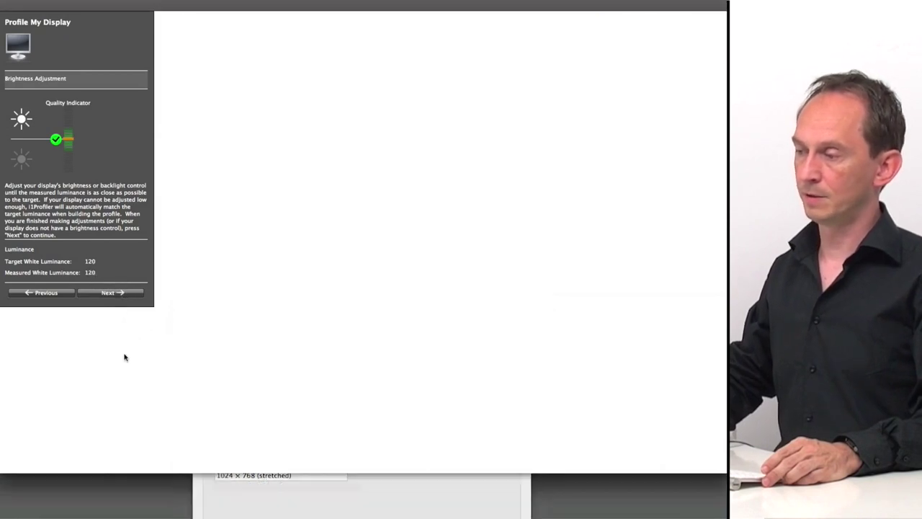
left_click(113, 294)
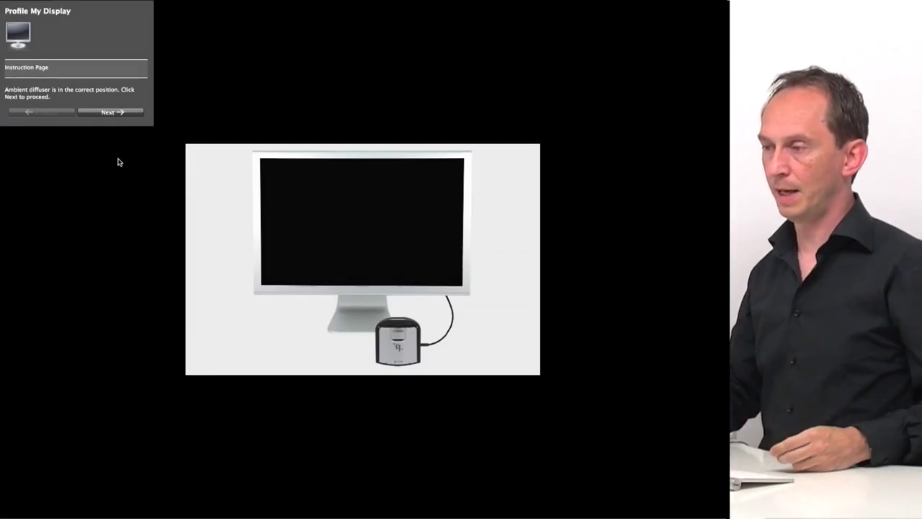
Step: Continue past the ambient diffuser instruction to the ICC profile stage and name the profile file i1_Basic_Cinema.icc
left_click(110, 112)
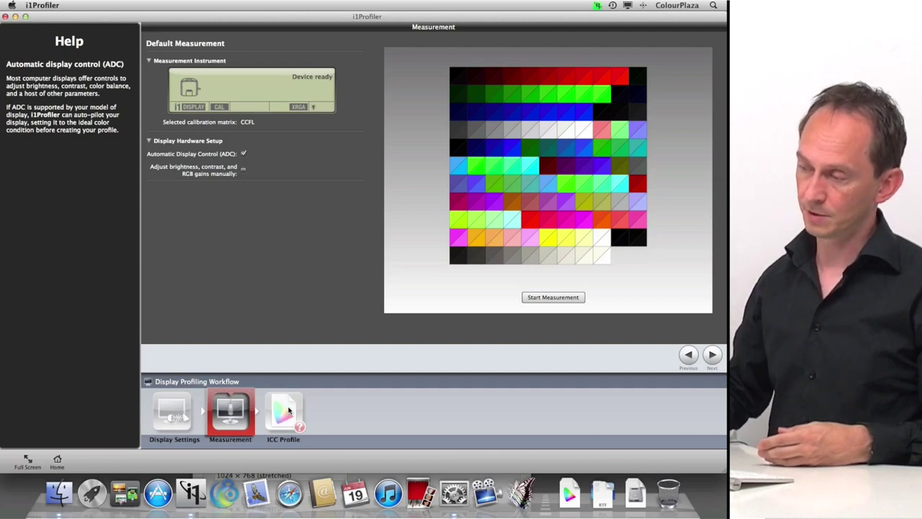
left_click(711, 354)
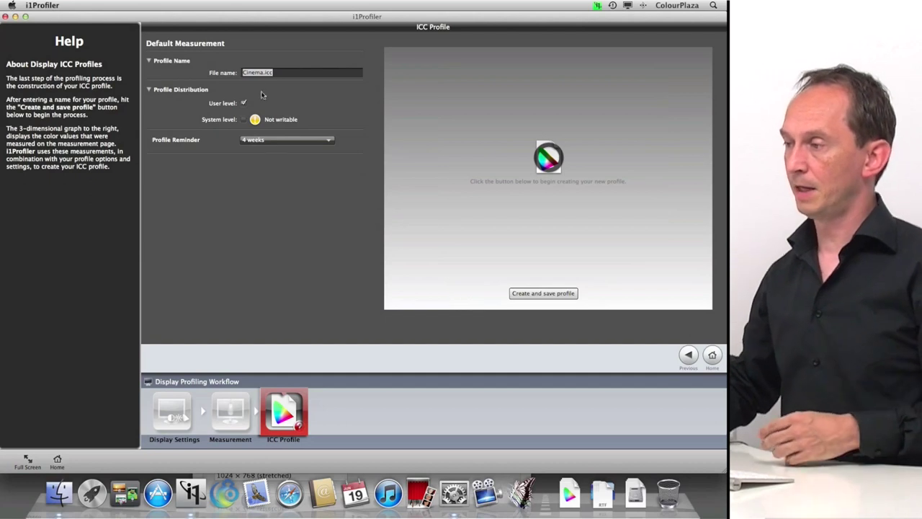
left_click(288, 72)
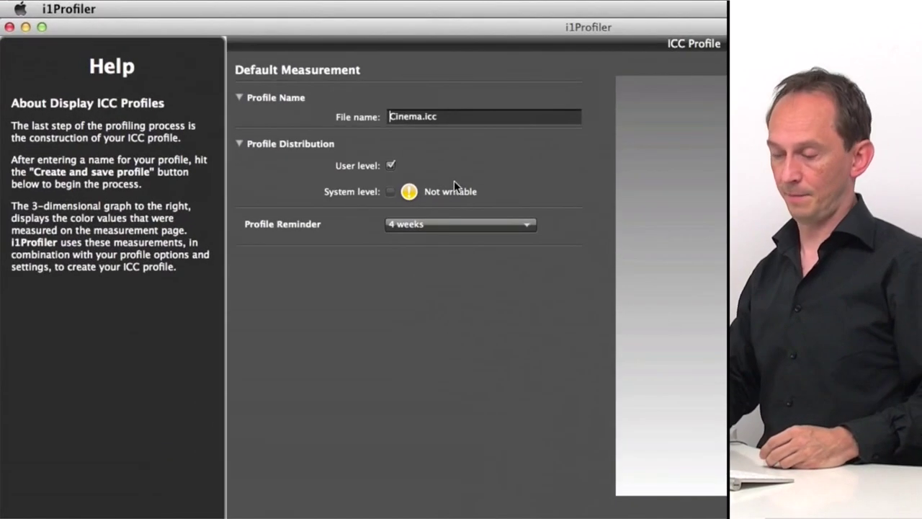
type("i1")
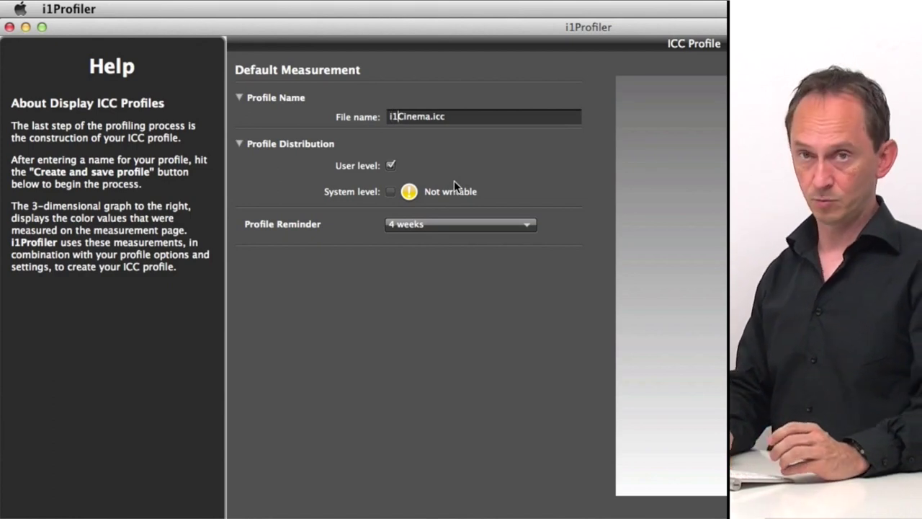
type("_Basic")
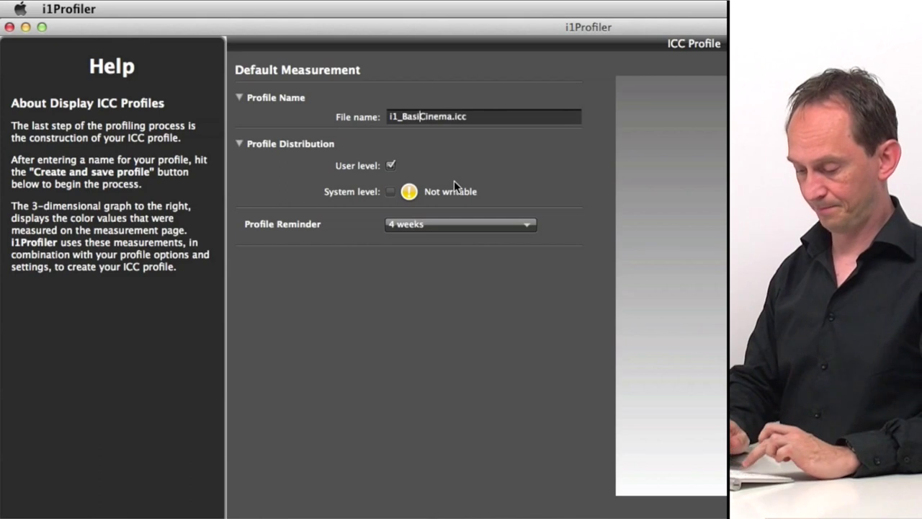
type("_")
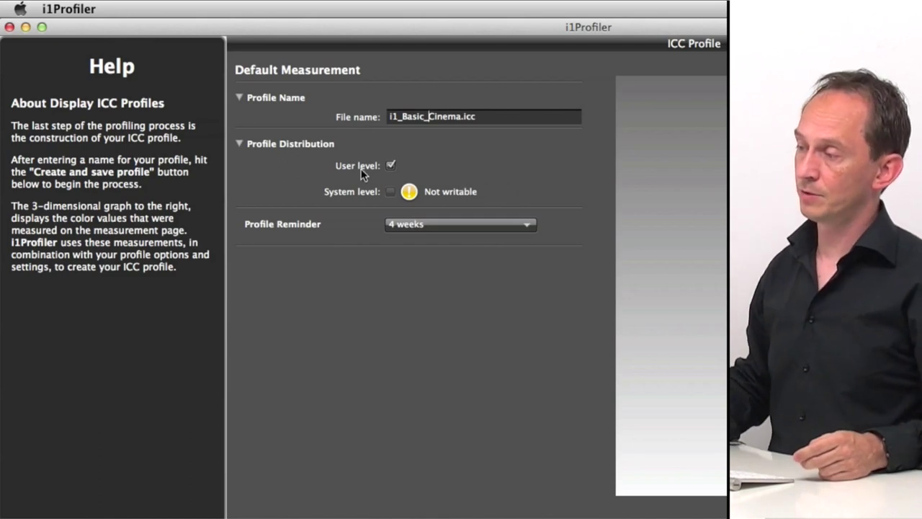
Step: Set the profile reminder to 4 weeks with user-level distribution, and create and save the profile
mouse_move(390, 167)
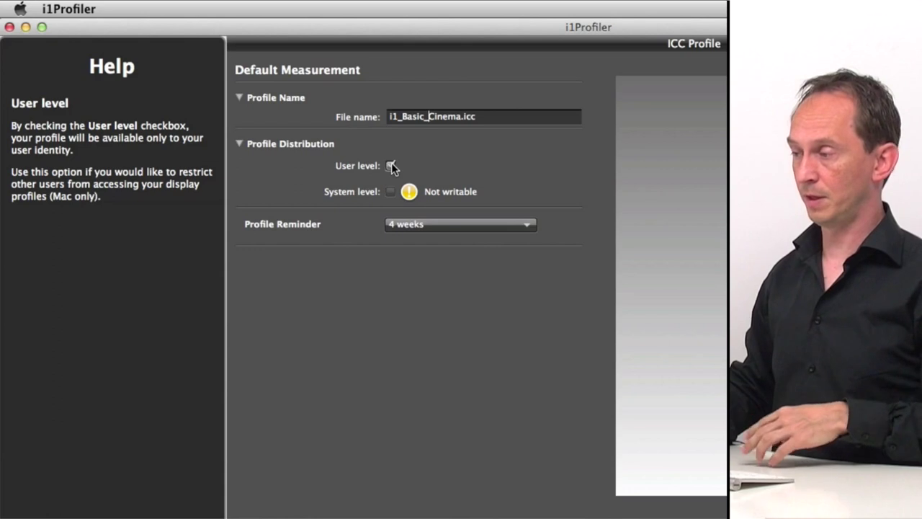
left_click(391, 166)
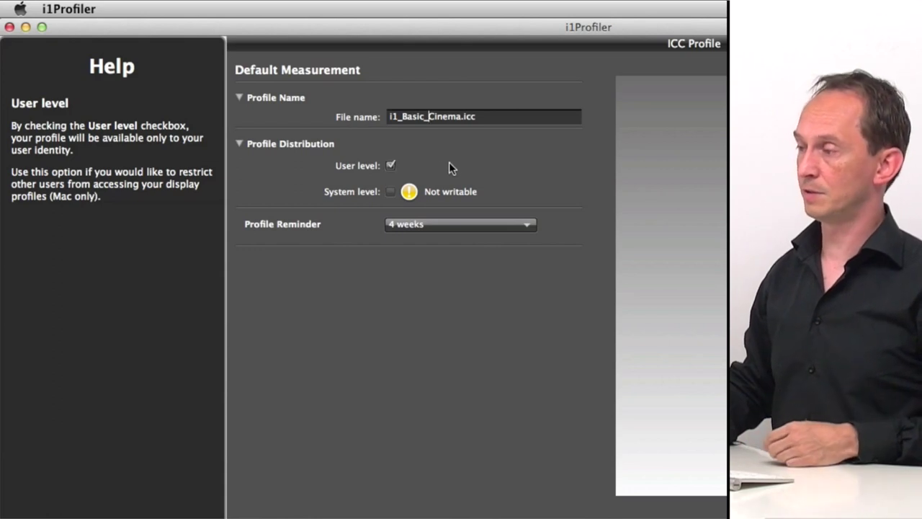
left_click(475, 225)
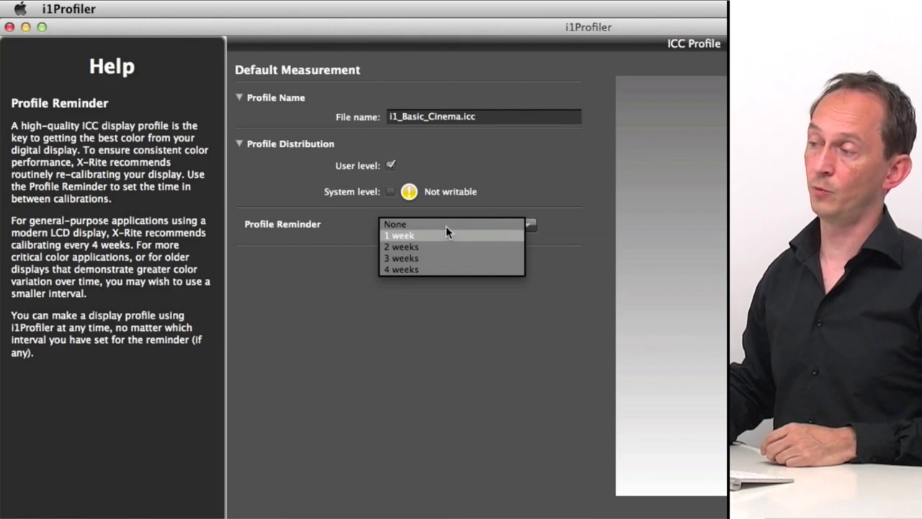
left_click(437, 269)
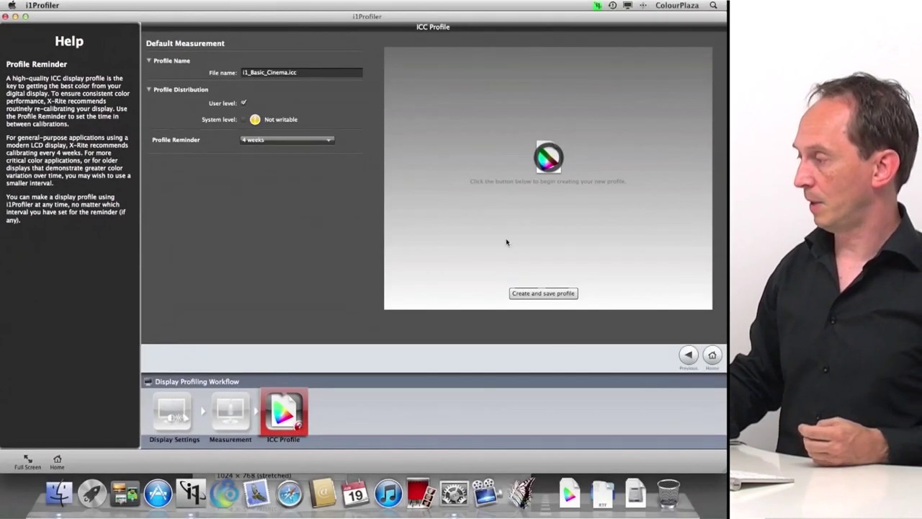
left_click(545, 293)
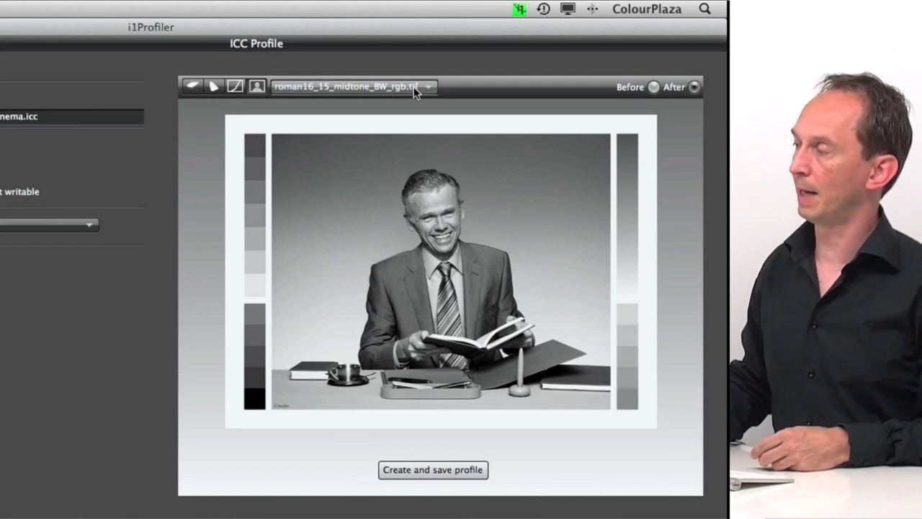
Step: Preview the new profile on different test images, including roman16_10_olive.tif
left_click(413, 87)
left_click(384, 199)
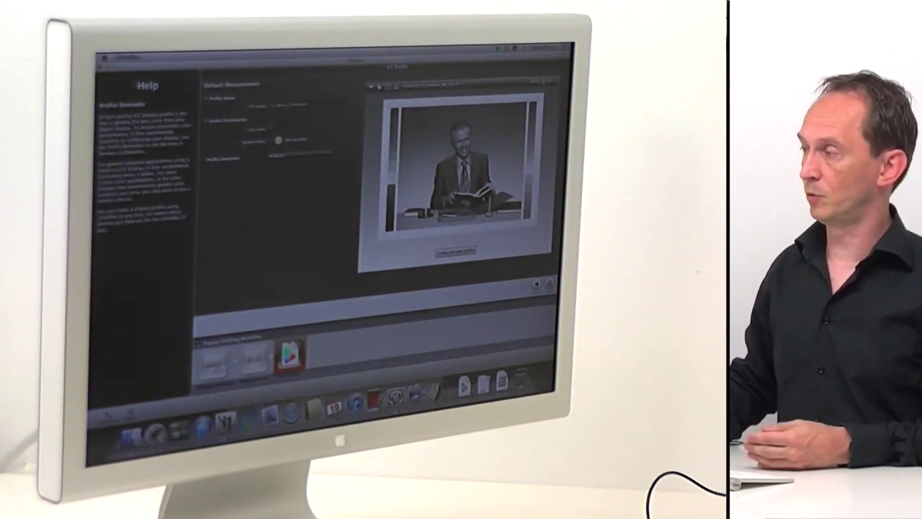
left_click(425, 85)
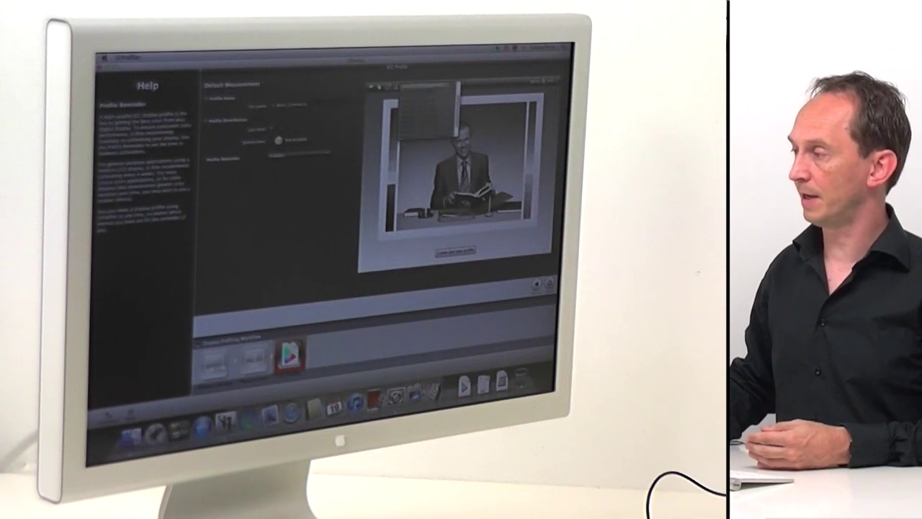
left_click(434, 112)
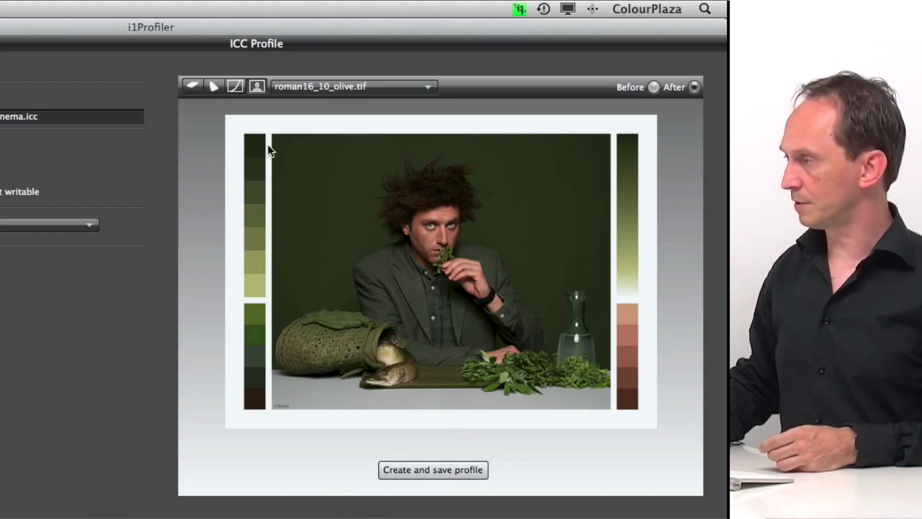
Step: Examine the profile's 3D gamut plot from another angle and compare the target and achieved white point, luminance and contrast ratio
left_click(192, 87)
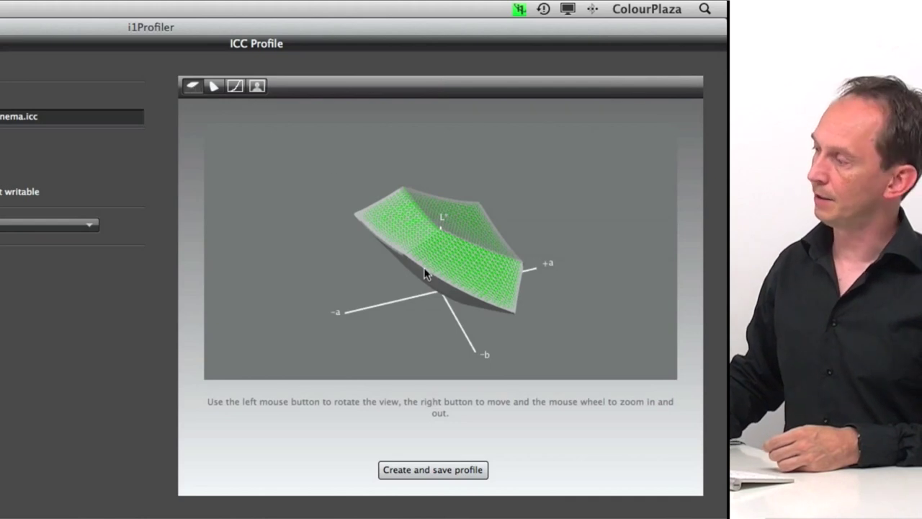
left_click_drag(441, 280, 449, 309)
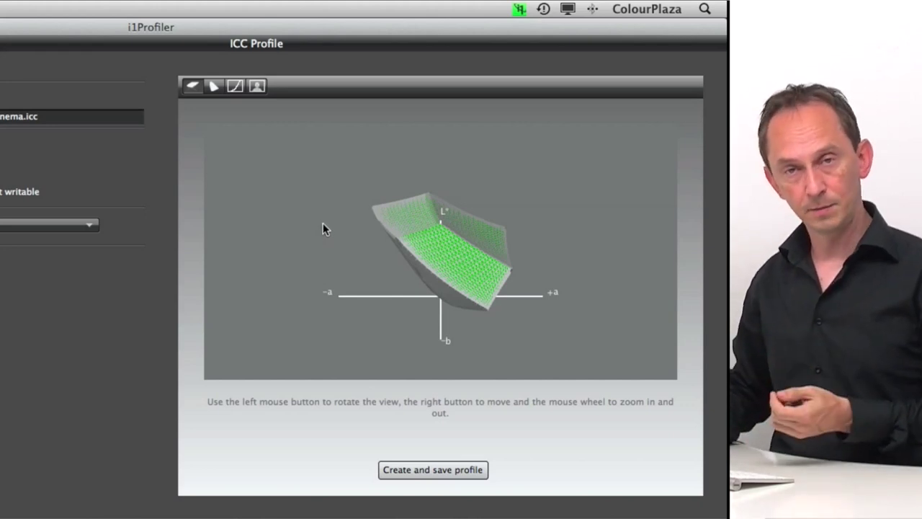
left_click(213, 87)
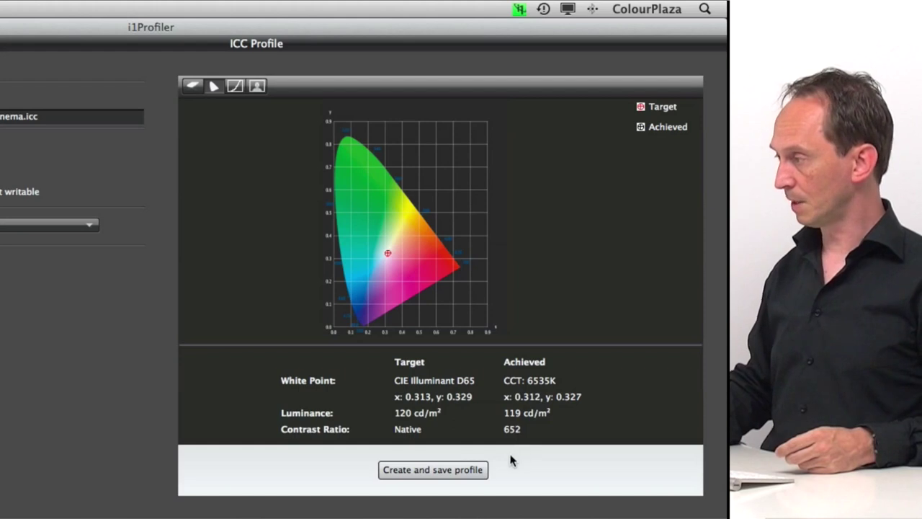
Step: Examine the saved profile's tone curves for the red, green and blue channels
left_click(235, 87)
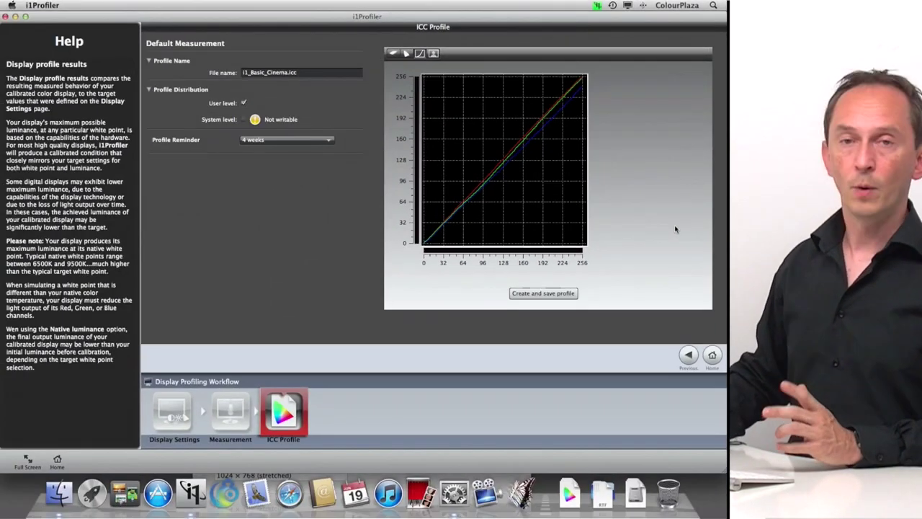
Step: Return to the home page, switch the user mode to Advanced and open the display profiling workflow
left_click(711, 356)
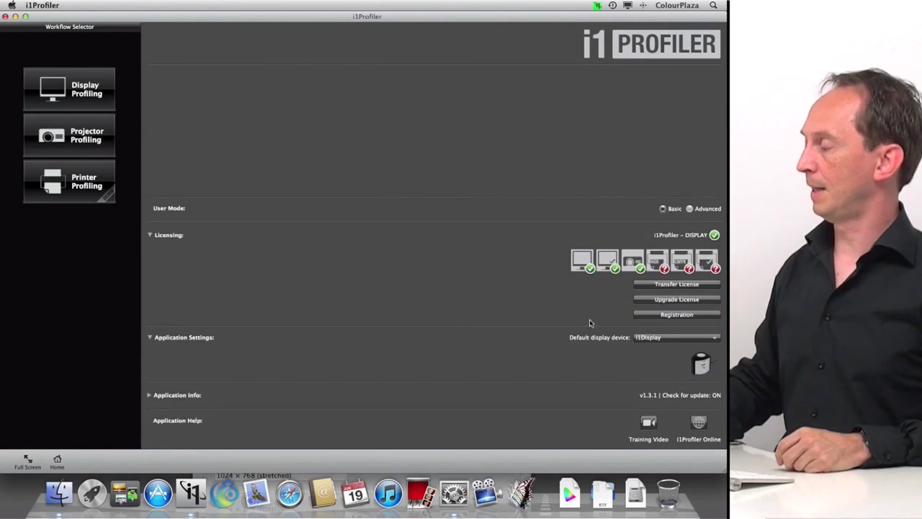
left_click(689, 209)
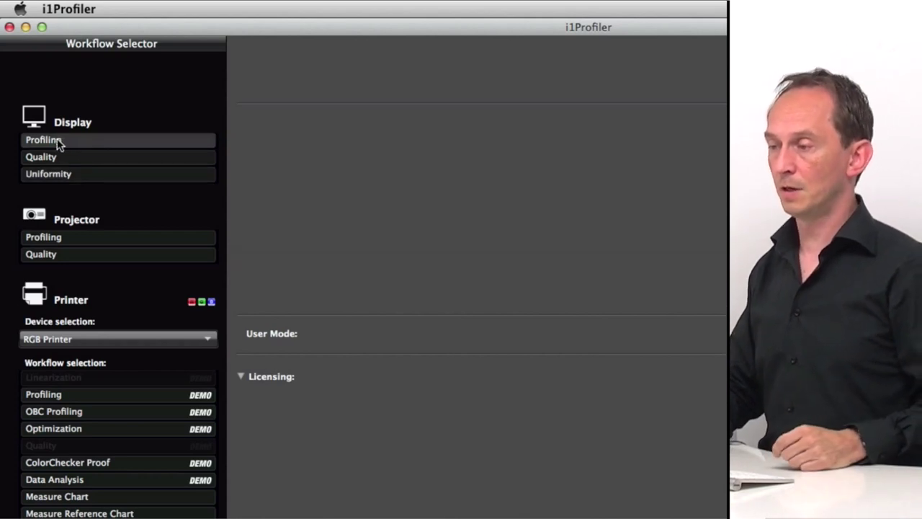
left_click(58, 143)
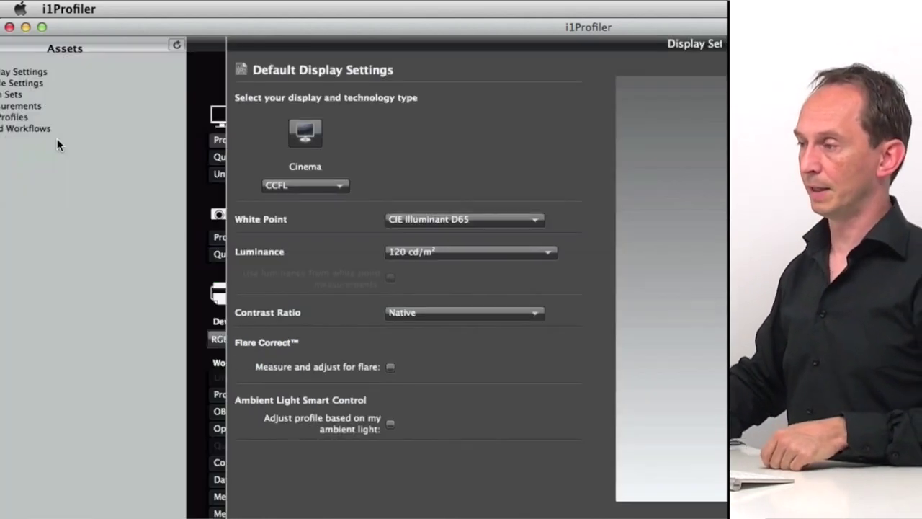
Step: Try a daylight temperature white point with the color temperature set to 9300
left_click(504, 219)
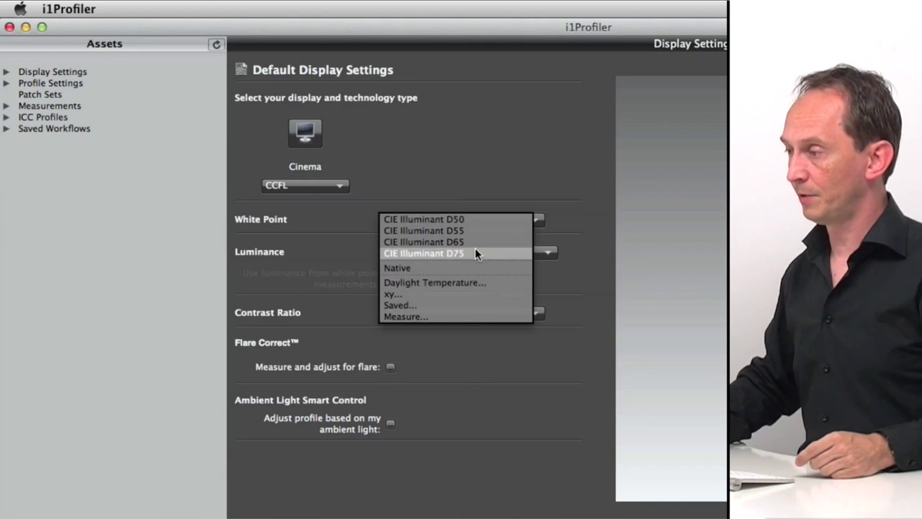
left_click(465, 196)
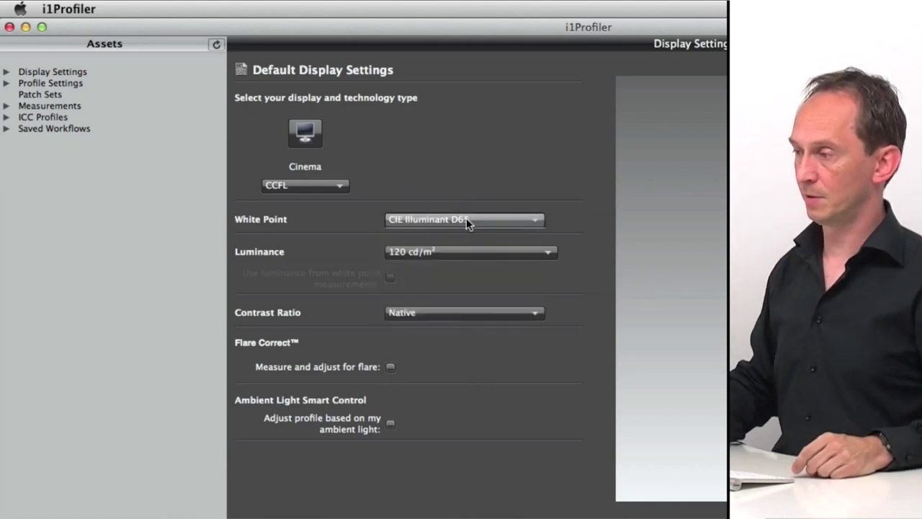
left_click(466, 217)
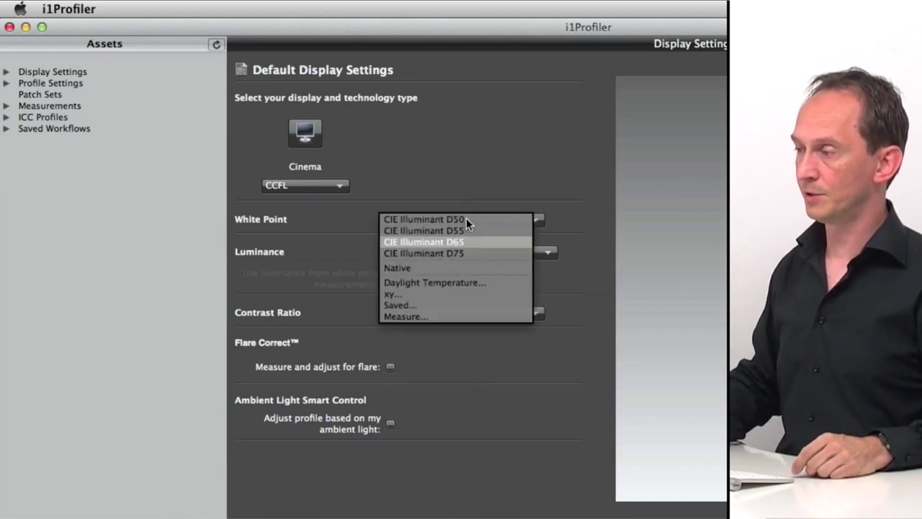
left_click(466, 283)
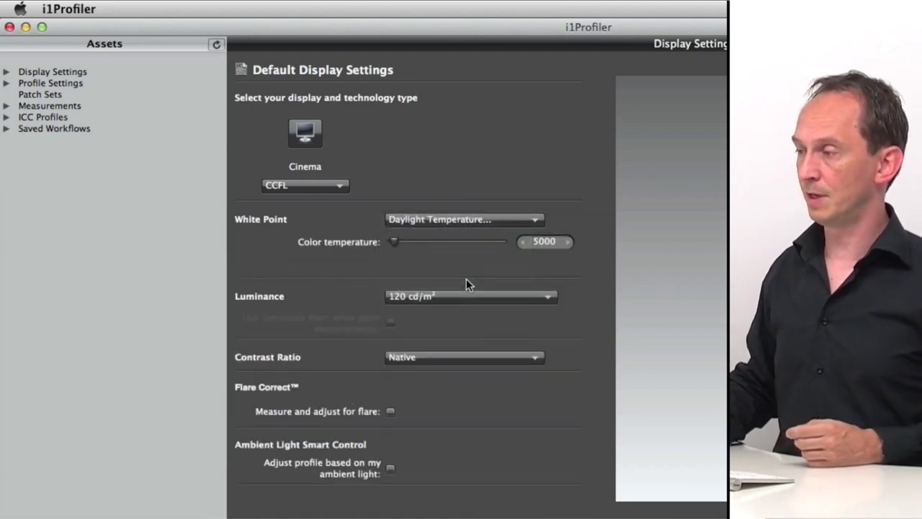
left_click_drag(396, 244, 523, 234)
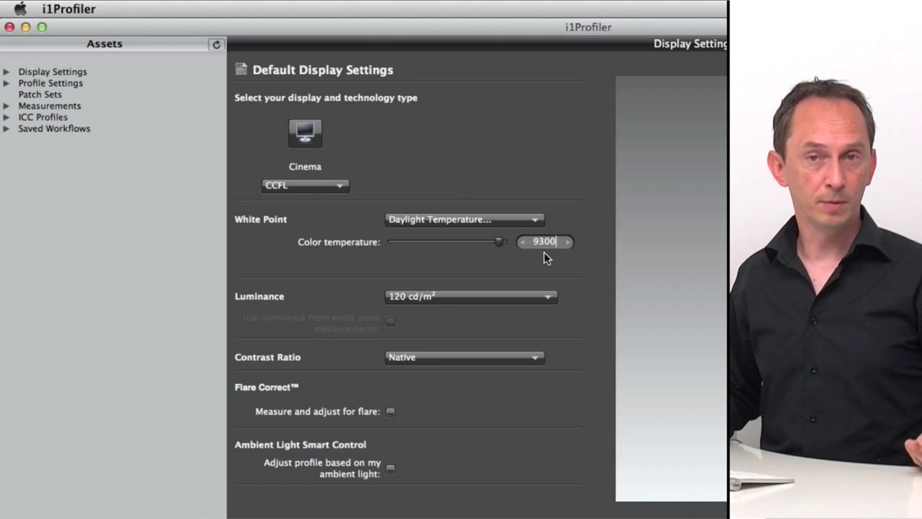
Step: Set the white point to CIE Illuminant D50
left_click(479, 223)
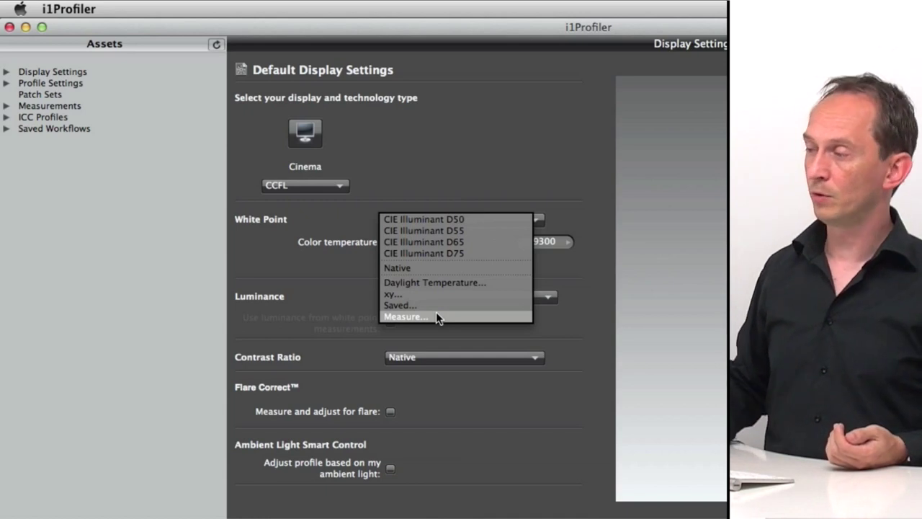
left_click(485, 220)
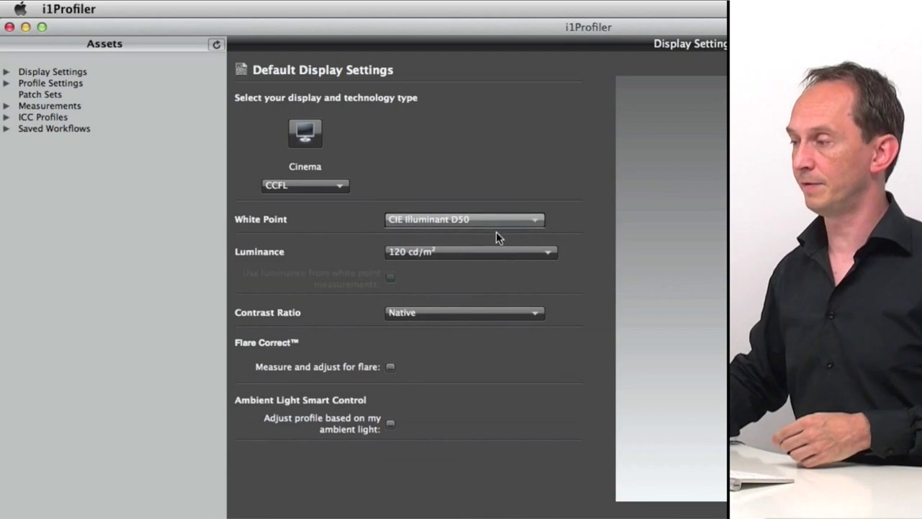
Step: Set the target luminance from an ambient light measurement taken with the instrument and keep that measurement
left_click(482, 251)
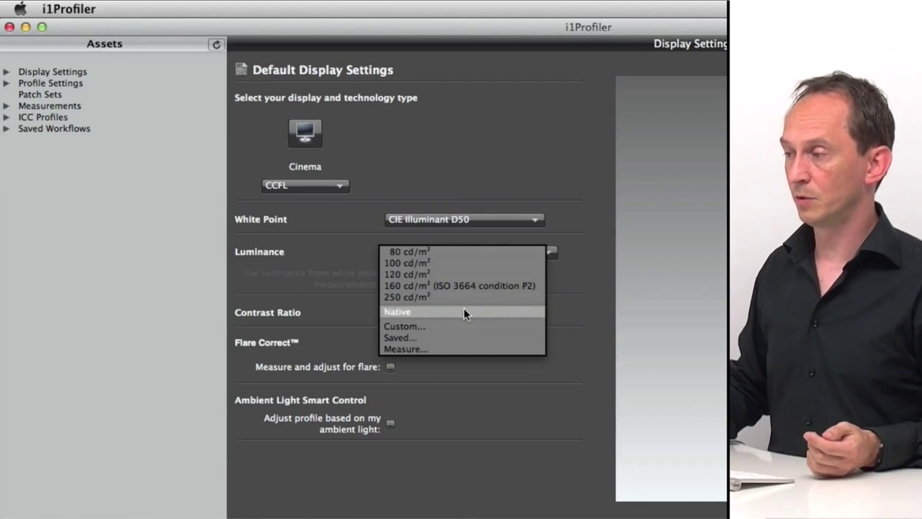
left_click(456, 349)
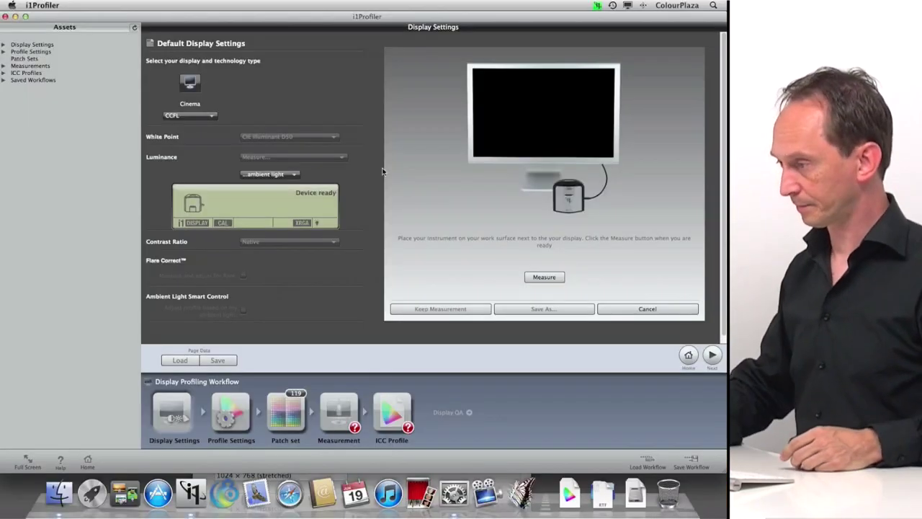
left_click(544, 277)
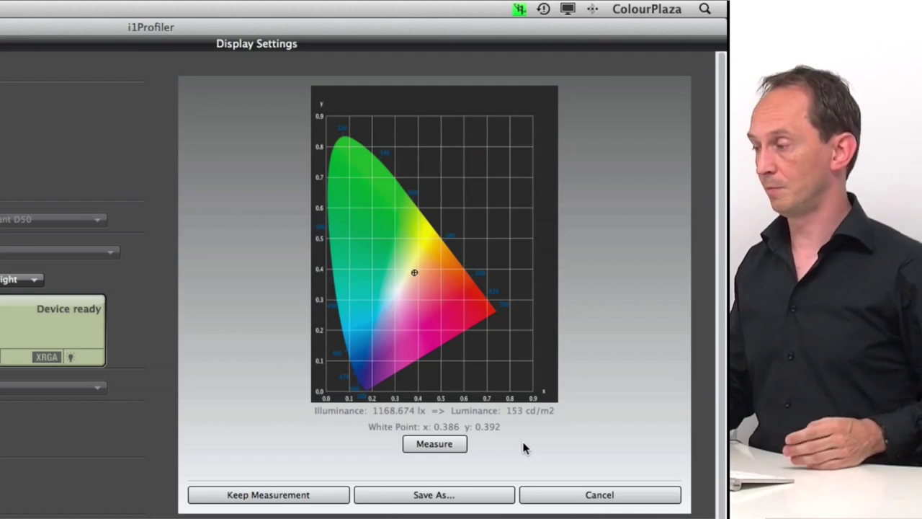
left_click(291, 494)
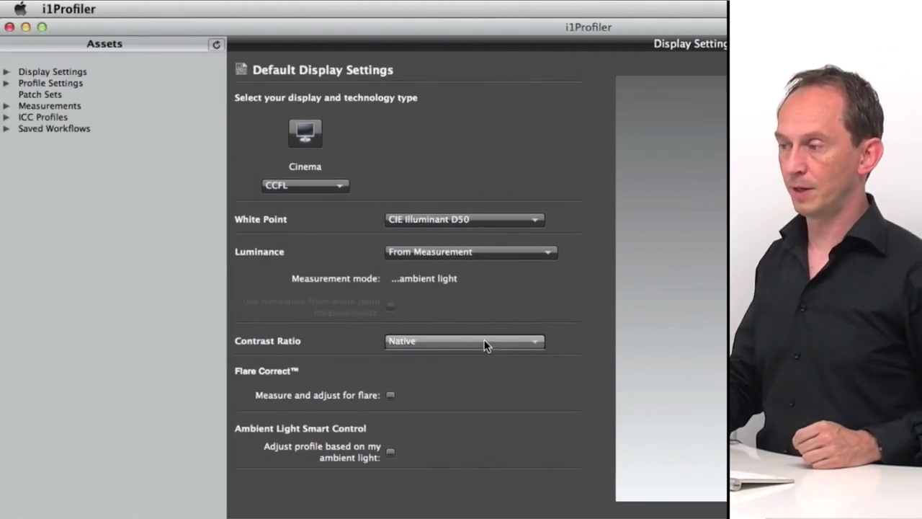
Step: Keep the contrast ratio at Native and turn on flare correction and profile adjustment based on ambient light
left_click(48, 342)
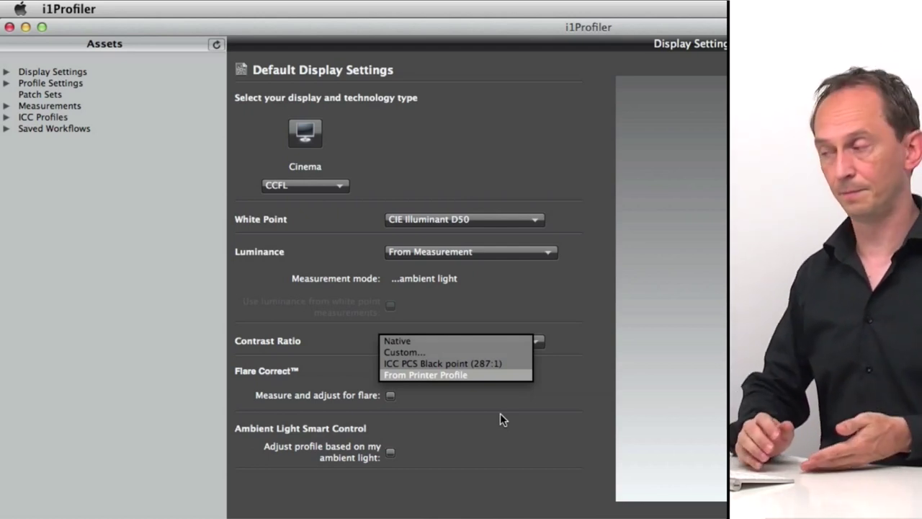
left_click(433, 341)
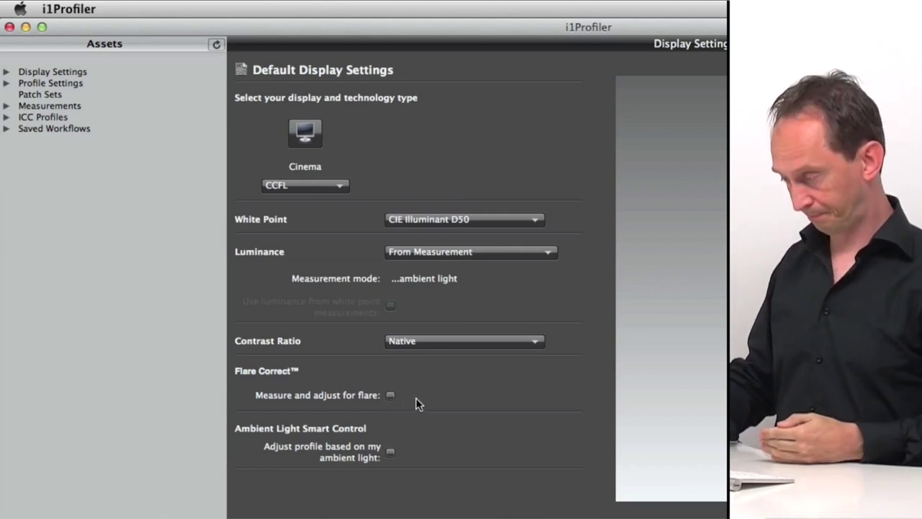
left_click(390, 395)
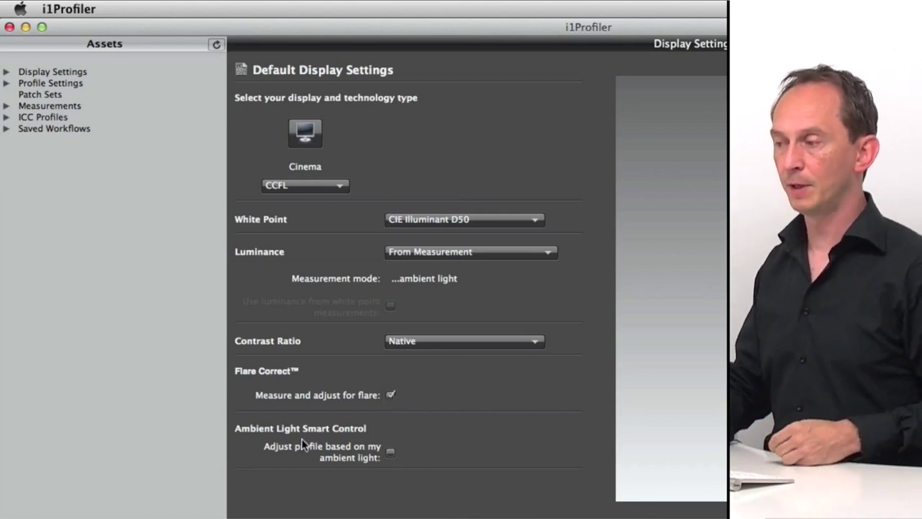
left_click(390, 455)
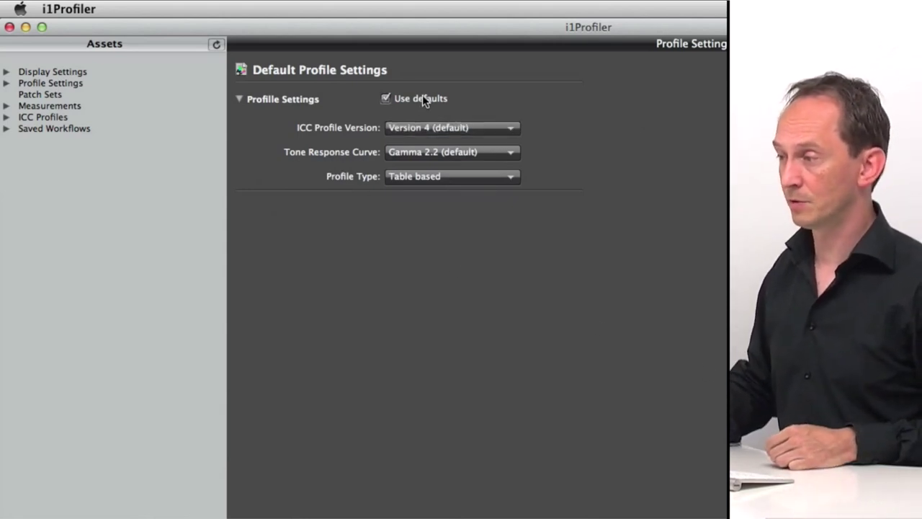
Step: Configure the profile settings as ICC version 4, tone response curve Gamma 2.2 and profile type Table based
left_click(502, 131)
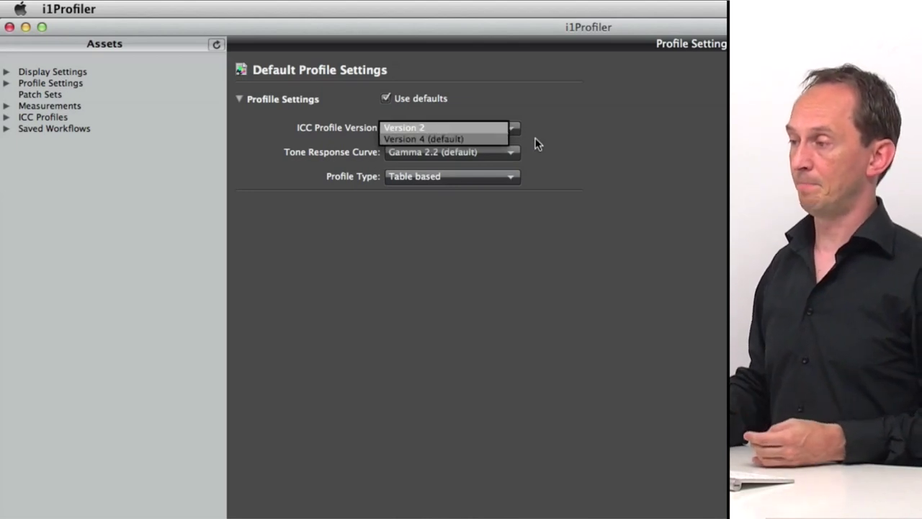
left_click(462, 135)
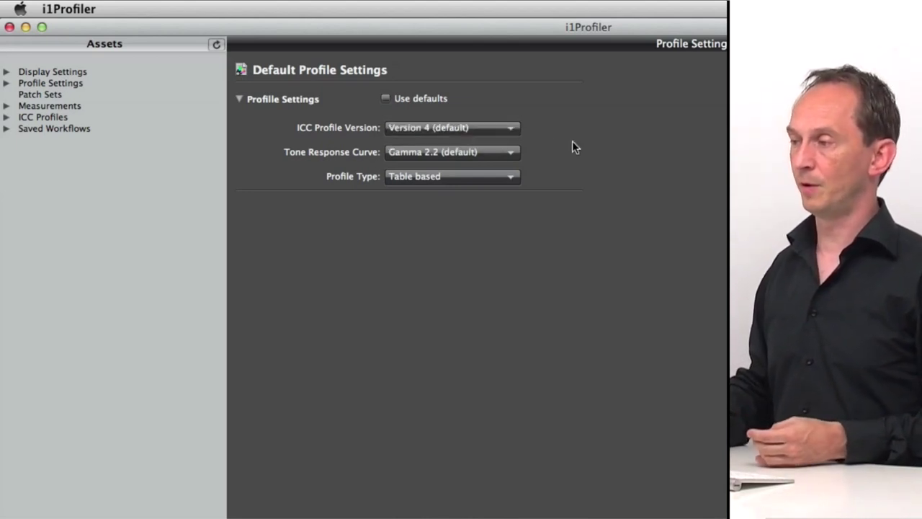
left_click(492, 152)
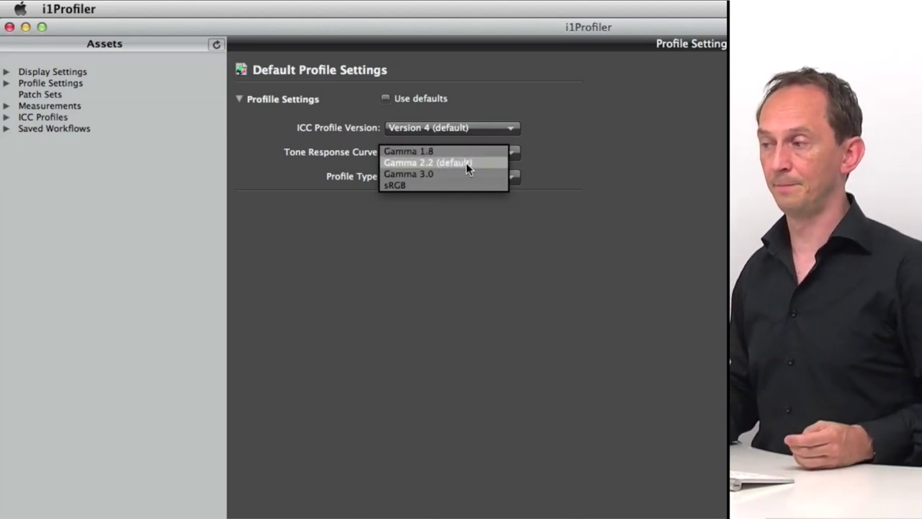
left_click(466, 163)
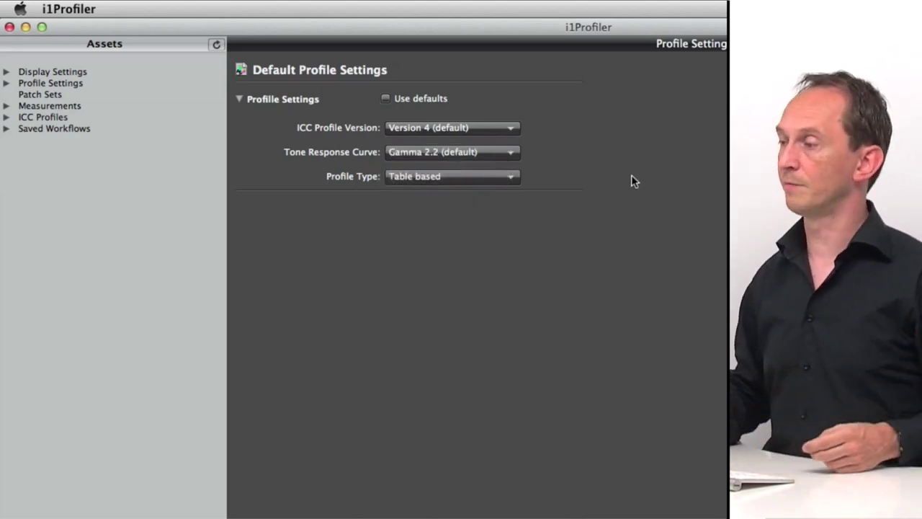
left_click(474, 179)
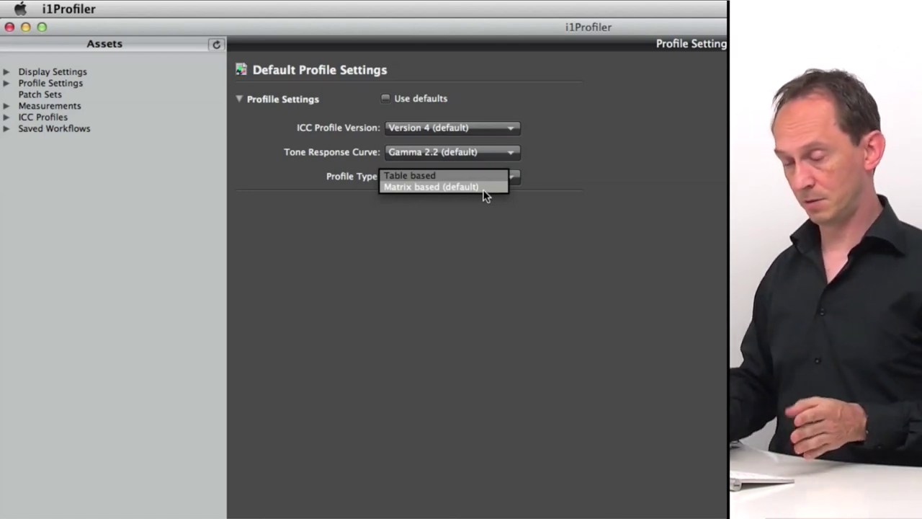
left_click(434, 176)
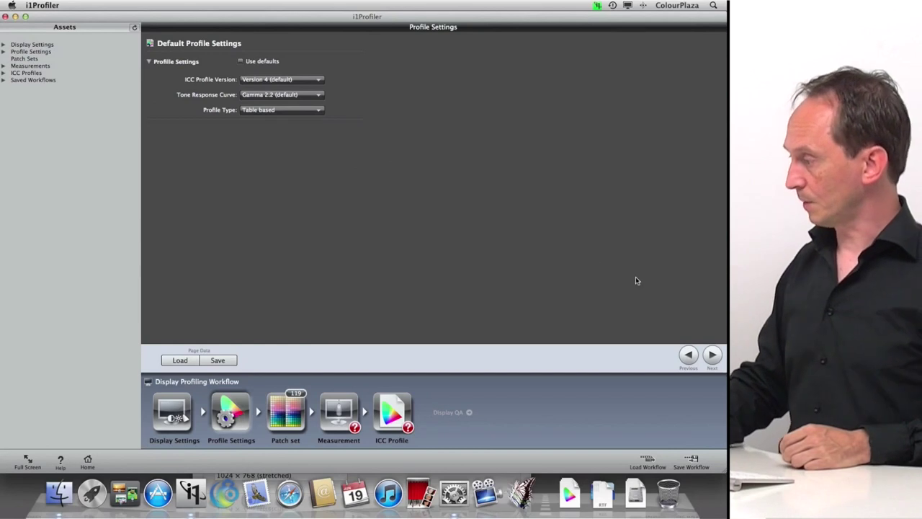
Step: Continue to the patch set stage and set the patch set size to Medium
left_click(711, 355)
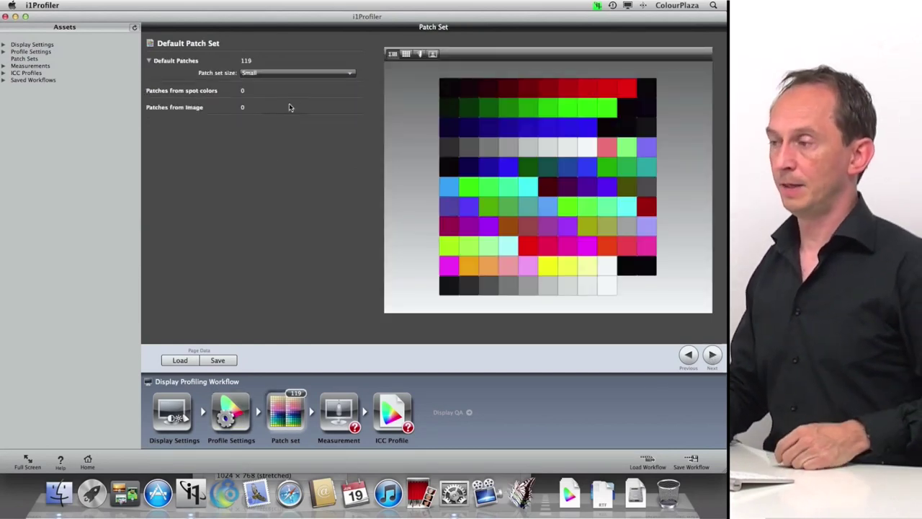
left_click(349, 75)
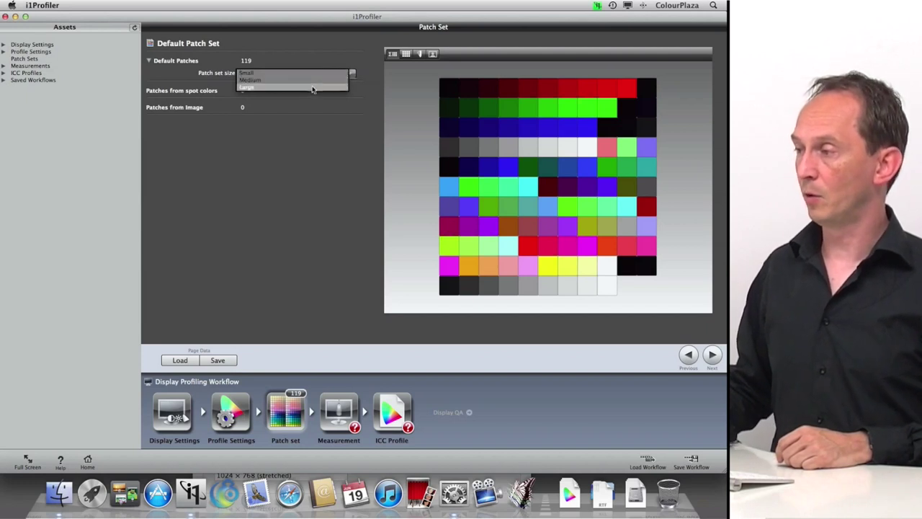
left_click(255, 87)
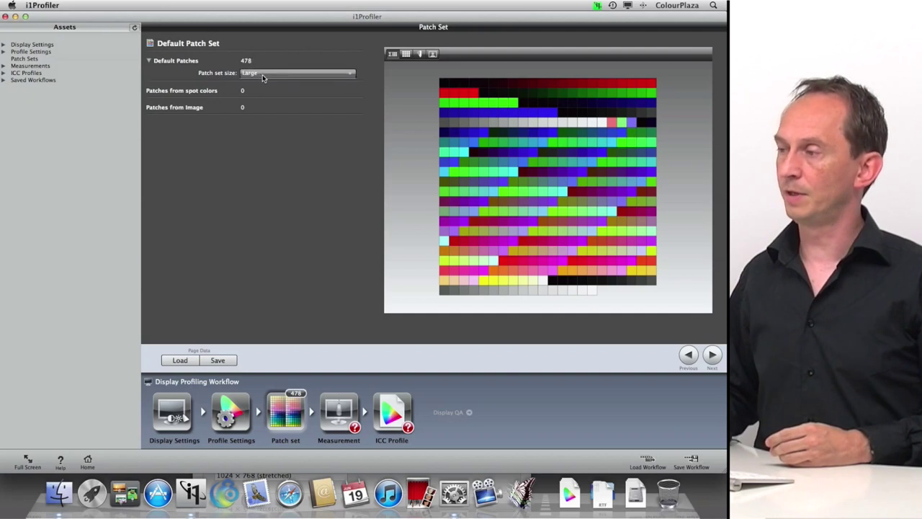
left_click(262, 75)
left_click(263, 80)
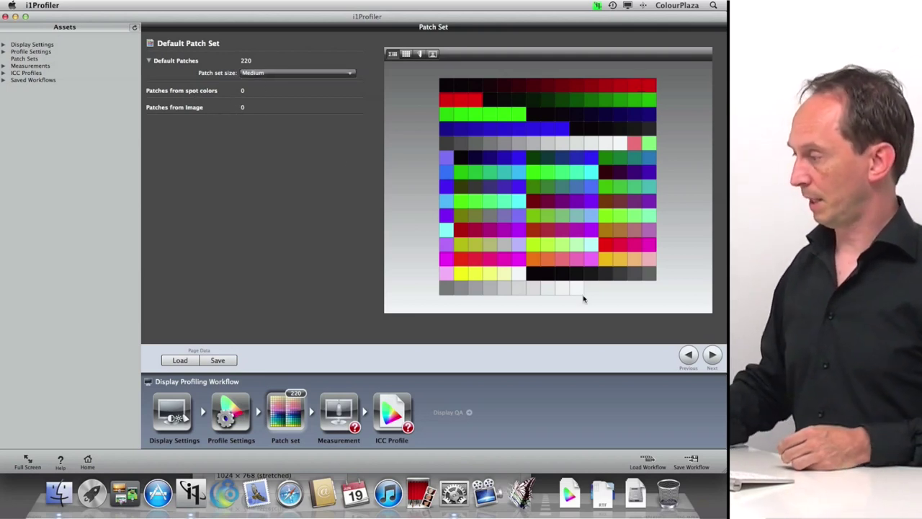
Step: Continue to the measurement stage and start the display measurement with Automatic Display Control enabled
left_click(711, 355)
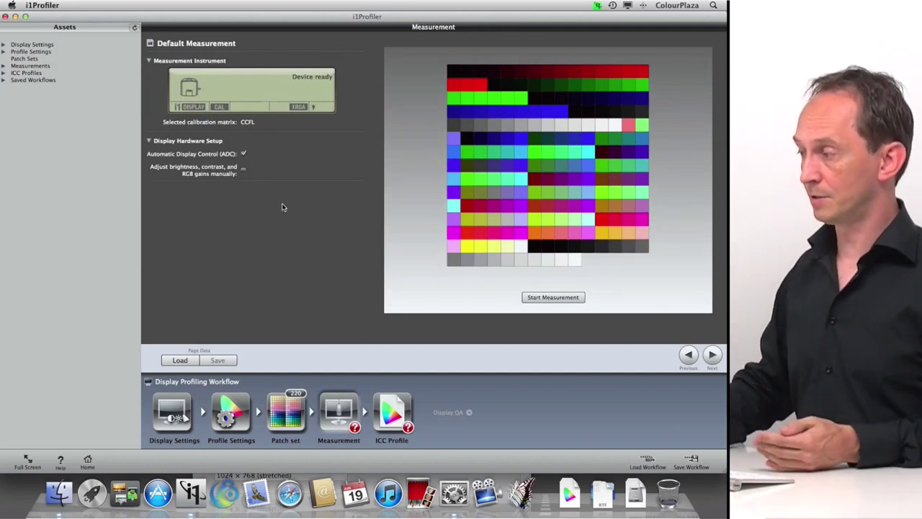
left_click(553, 297)
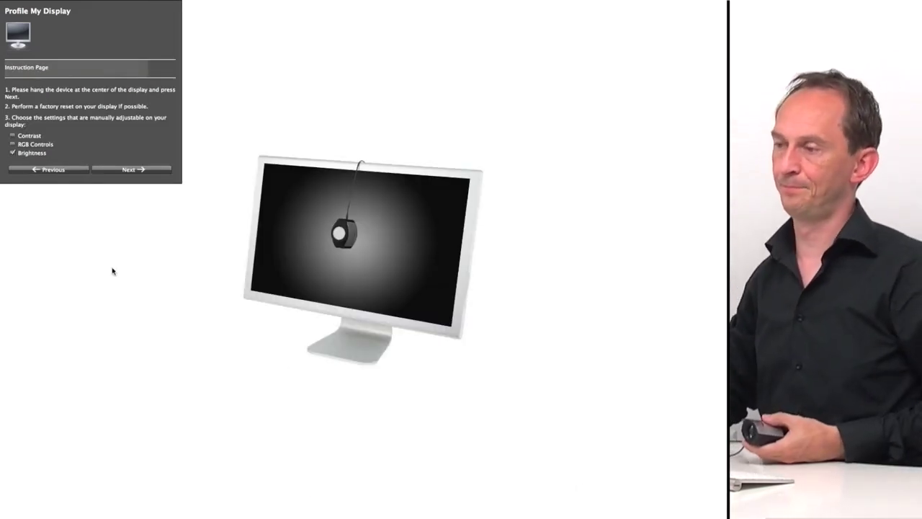
left_click(54, 171)
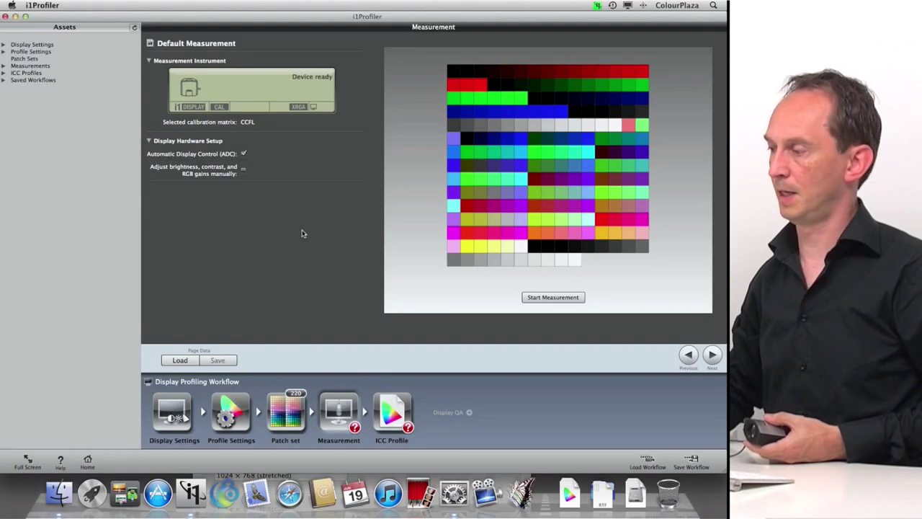
left_click(575, 298)
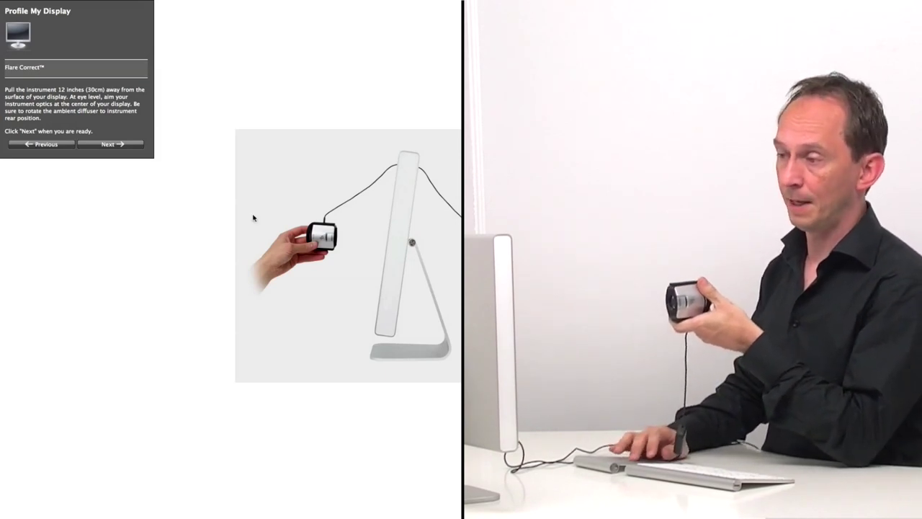
Step: Take the flare correction reading and raise the display brightness to bring the white luminance close to the 153 target
left_click(106, 145)
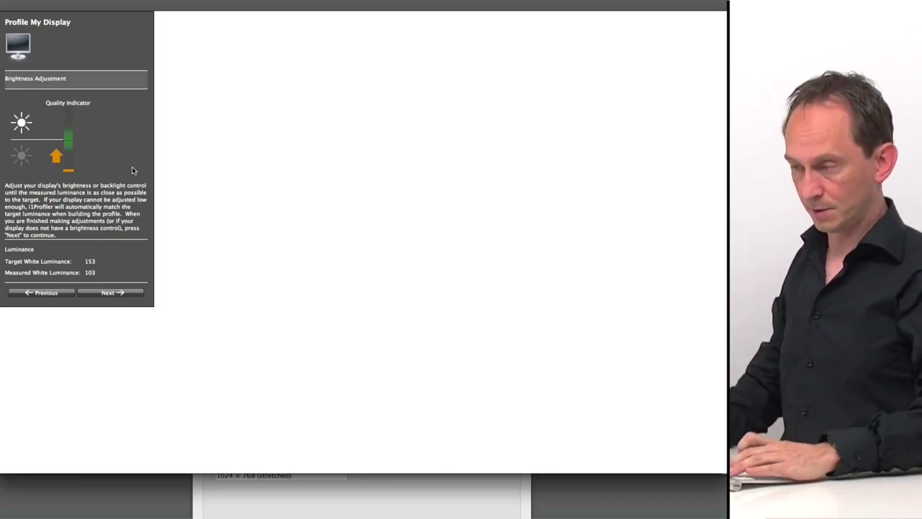
key("XF86MonBrightnessUp")
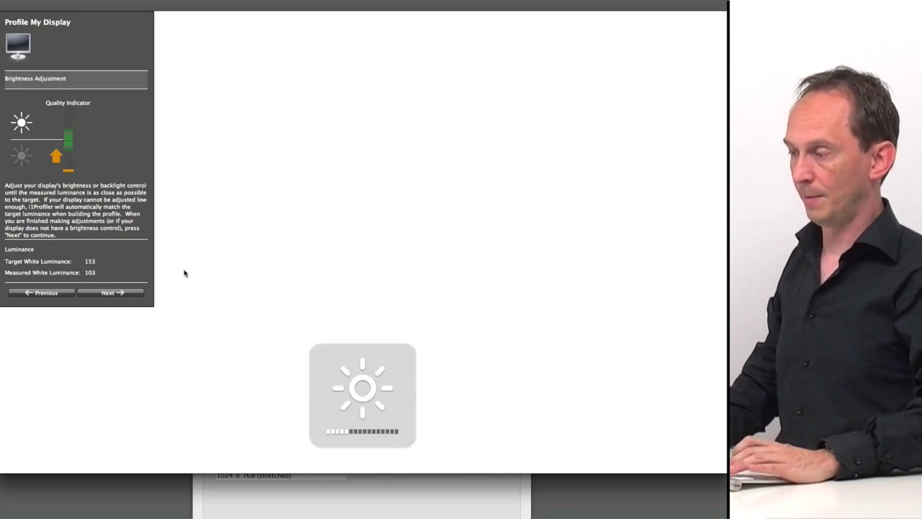
key("XF86MonBrightnessUp")
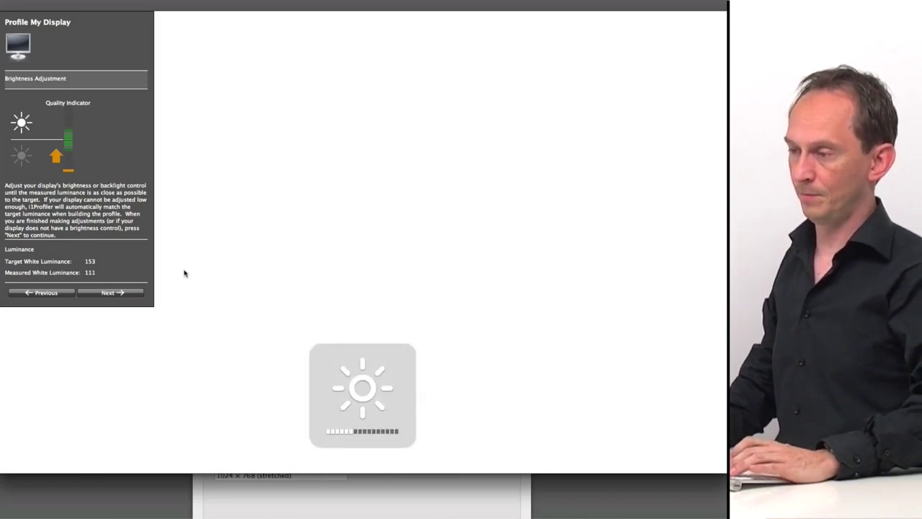
key("XF86MonBrightnessUp")
key("XF86MonBrightnessUp")
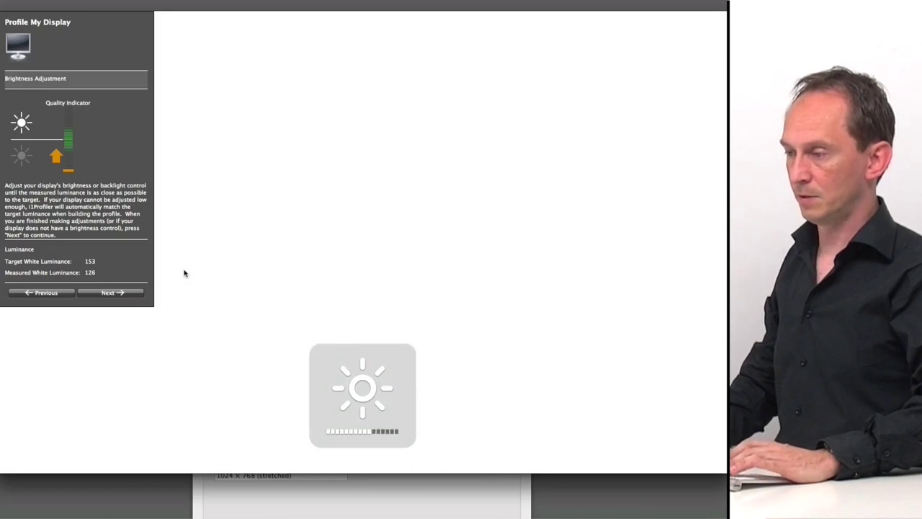
key("XF86MonBrightnessUp")
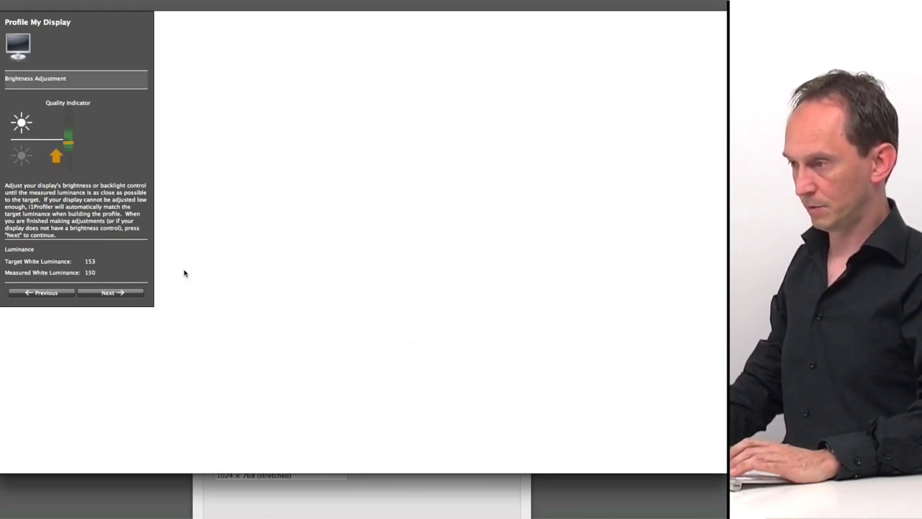
key("XF86MonBrightnessUp")
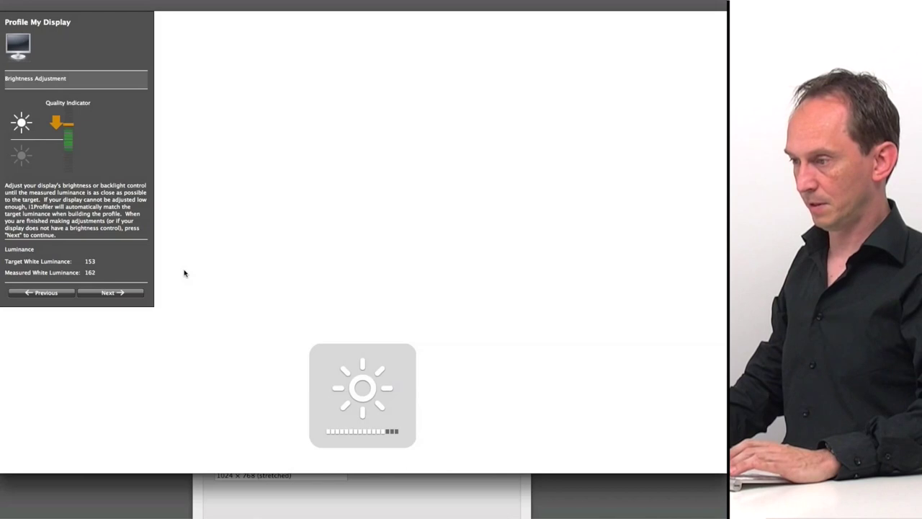
key("XF86MonBrightnessDown")
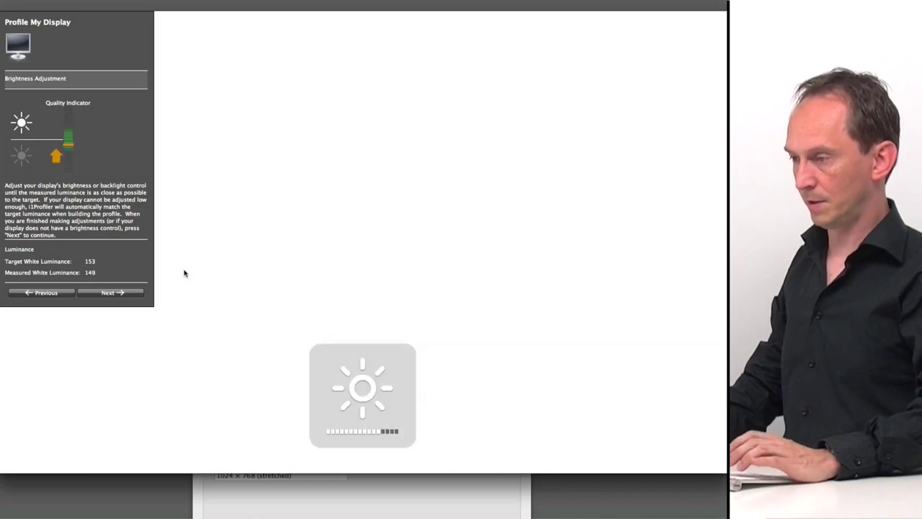
Step: Fine-tune the brightness in the Cinema display preferences to a measured white luminance of 153, and proceed through the display measurement to its end
left_click(386, 497)
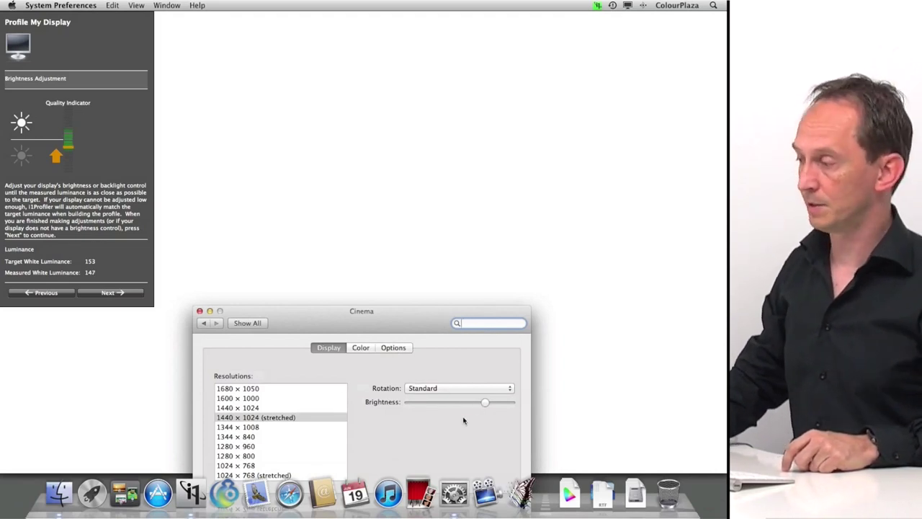
left_click_drag(484, 405, 489, 405)
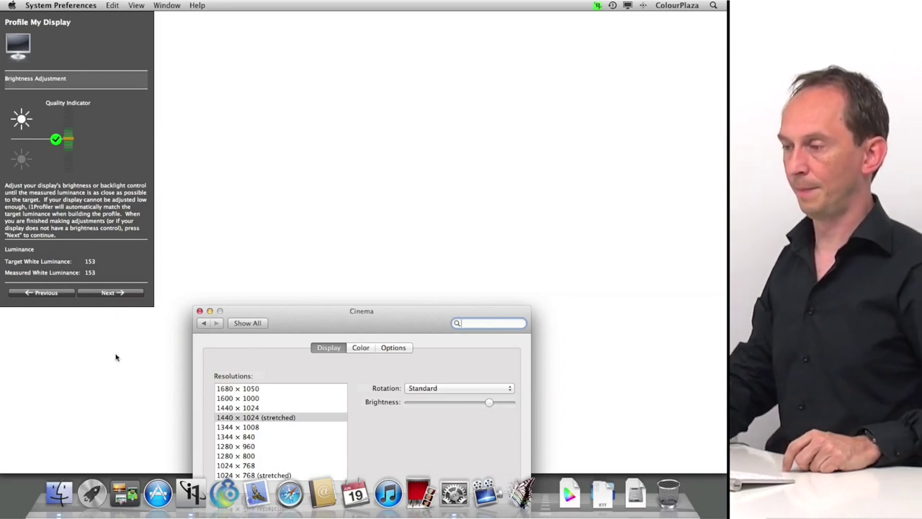
left_click(112, 293)
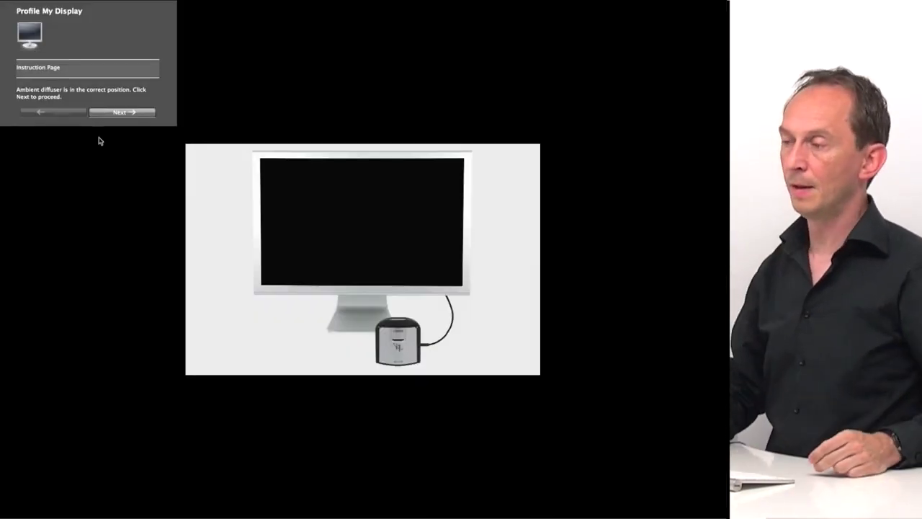
left_click(122, 113)
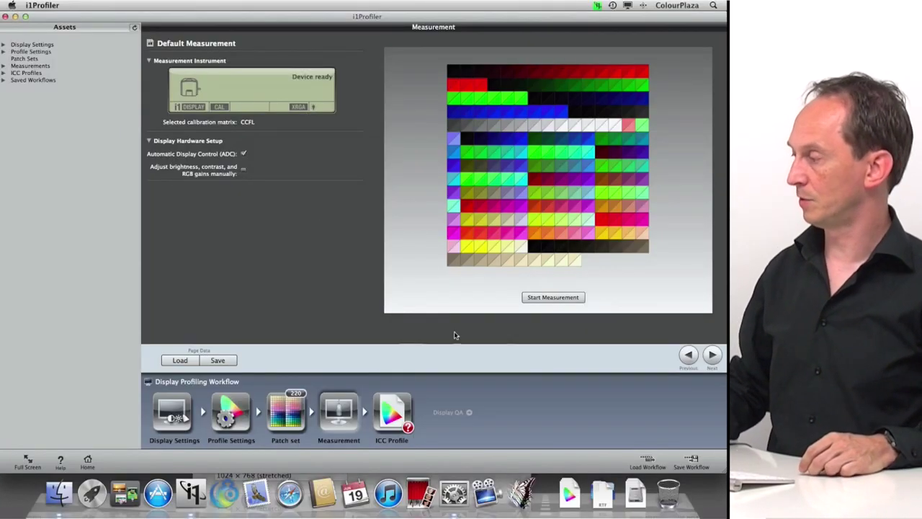
Step: Continue to the ICC profile stage and name the profile file i1_adv_153_D50_Cinema.icc
left_click(712, 355)
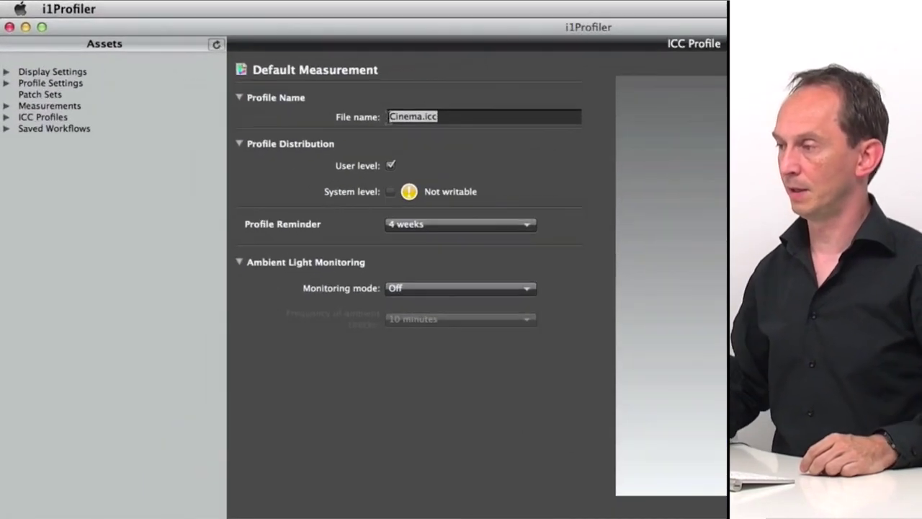
key("Left")
type("i1")
type("_adv")
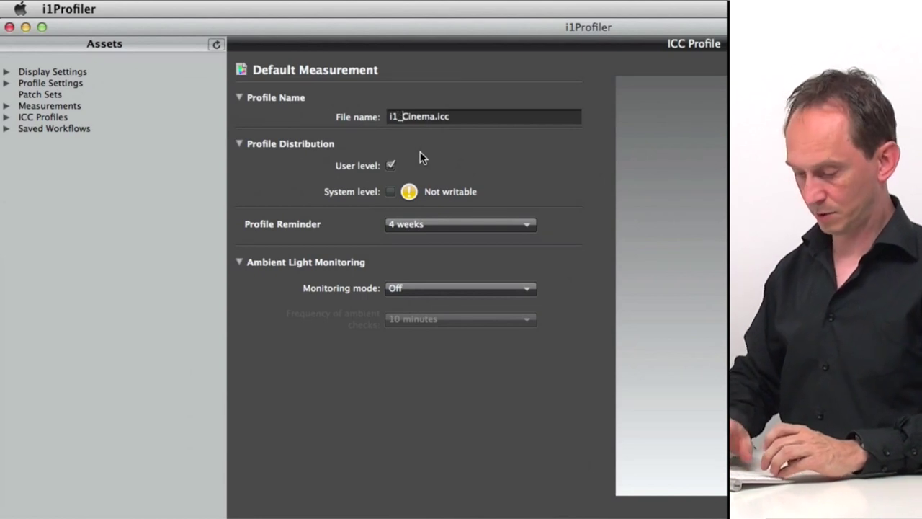
type("_")
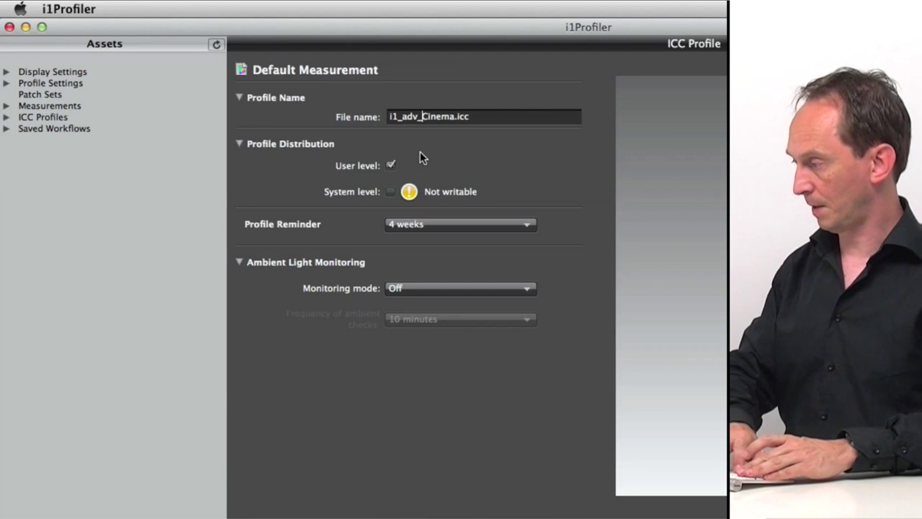
type("153")
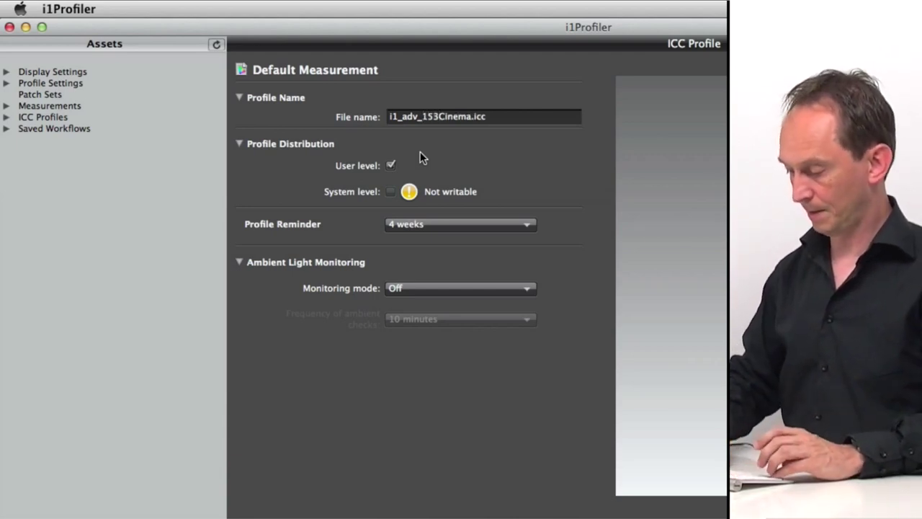
type("_")
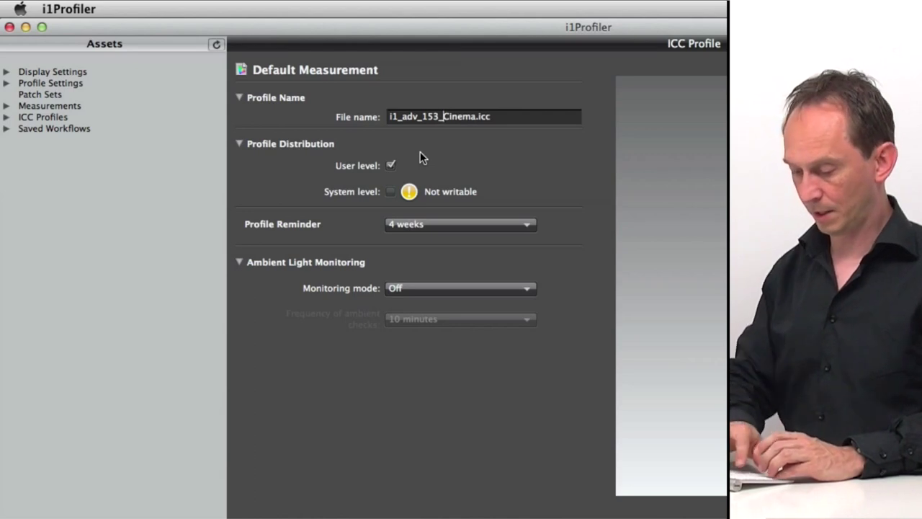
type("D50_")
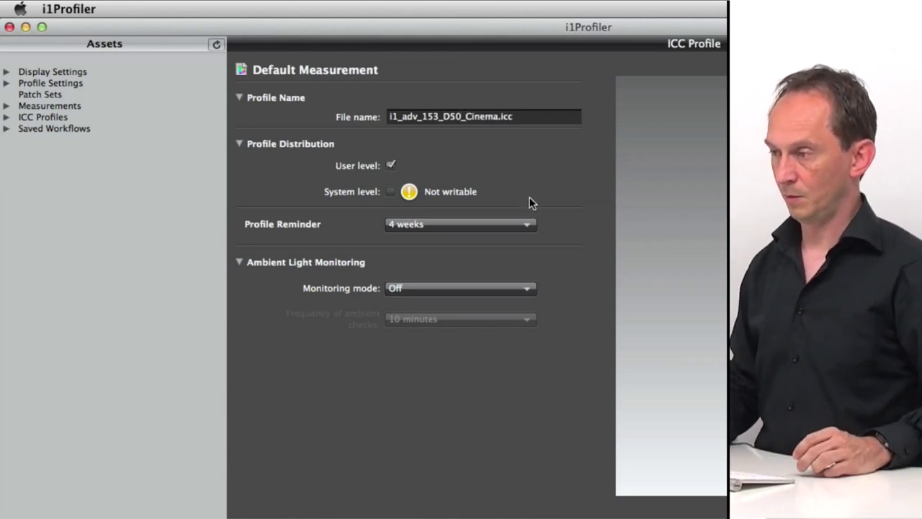
Step: Set ambient light monitoring to On (user notify) with ambient checks every 60 minutes
left_click(446, 289)
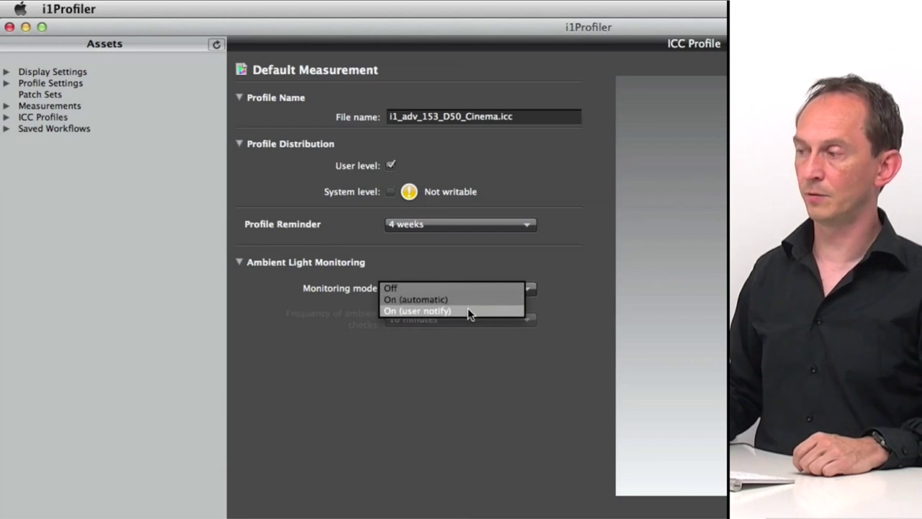
left_click(468, 310)
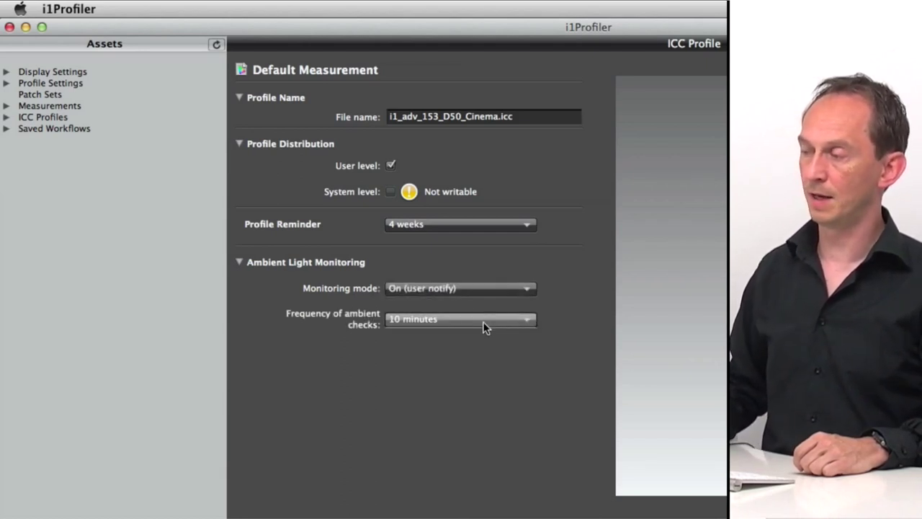
left_click(483, 325)
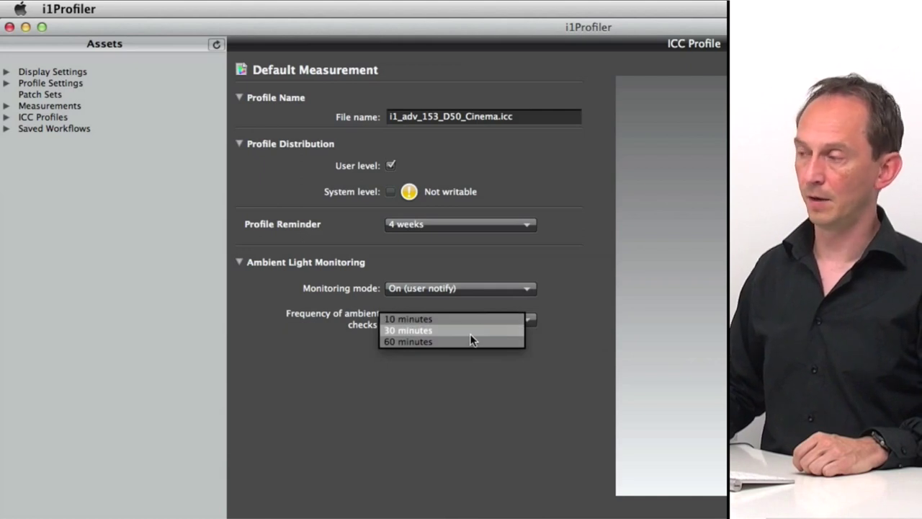
left_click(463, 341)
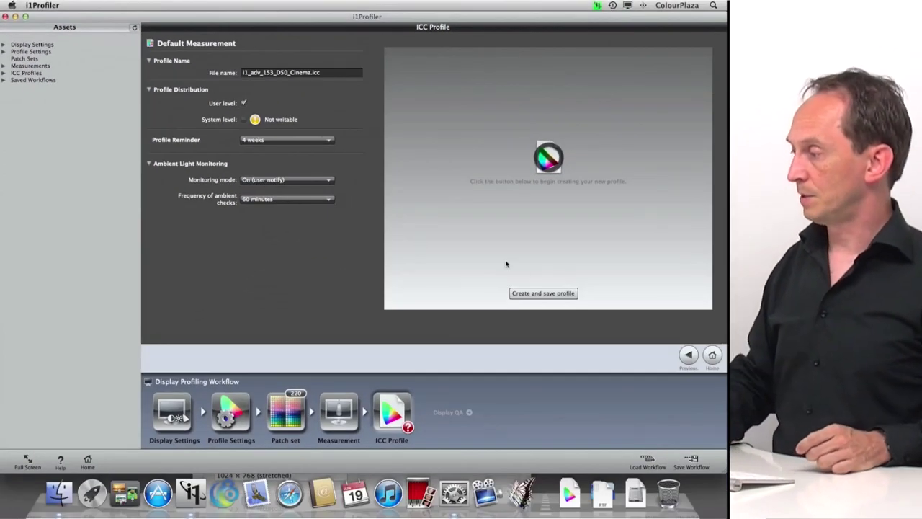
Step: Create and save the display profile, and show the sample image preview
left_click(539, 292)
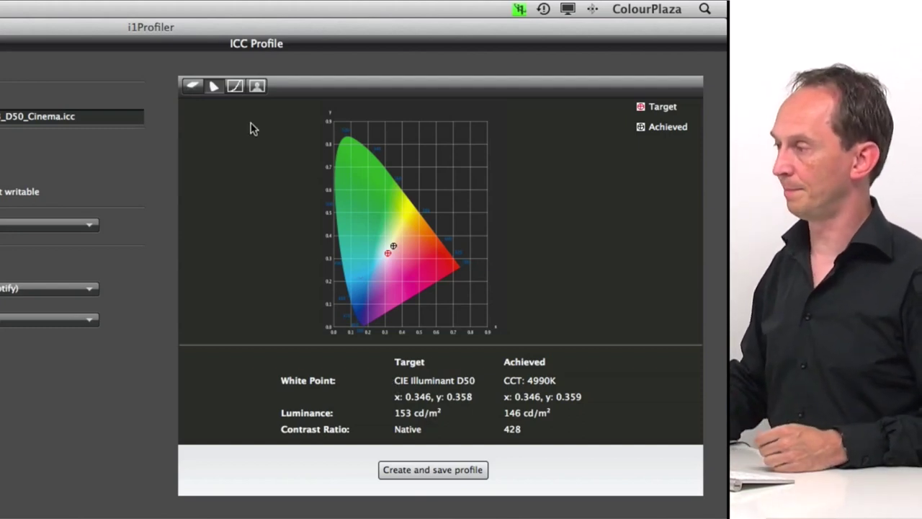
left_click(257, 86)
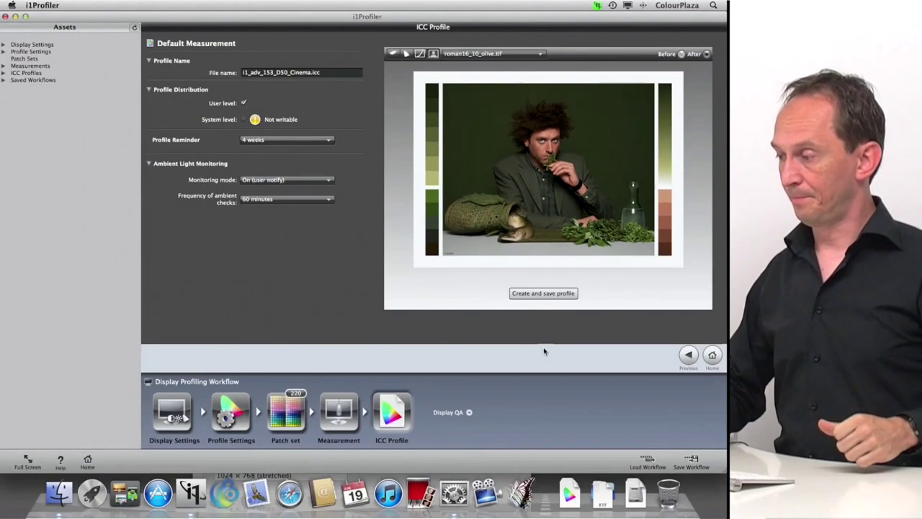
Step: Open the Display QA workflow, review the patch set types and keep Standard
left_click(468, 412)
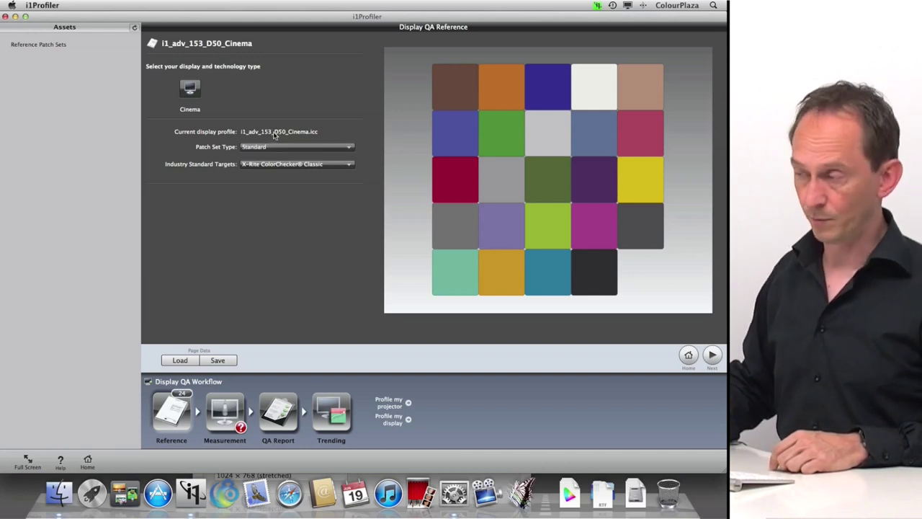
left_click(297, 147)
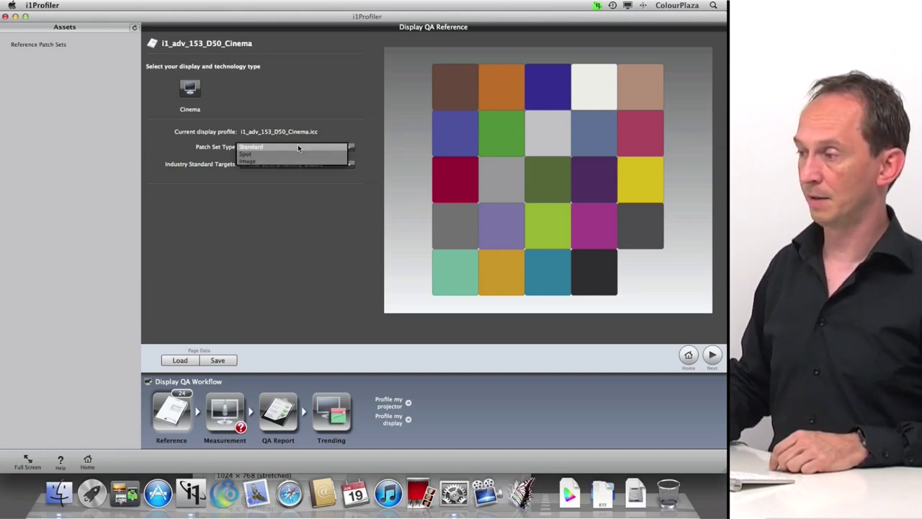
left_click(292, 149)
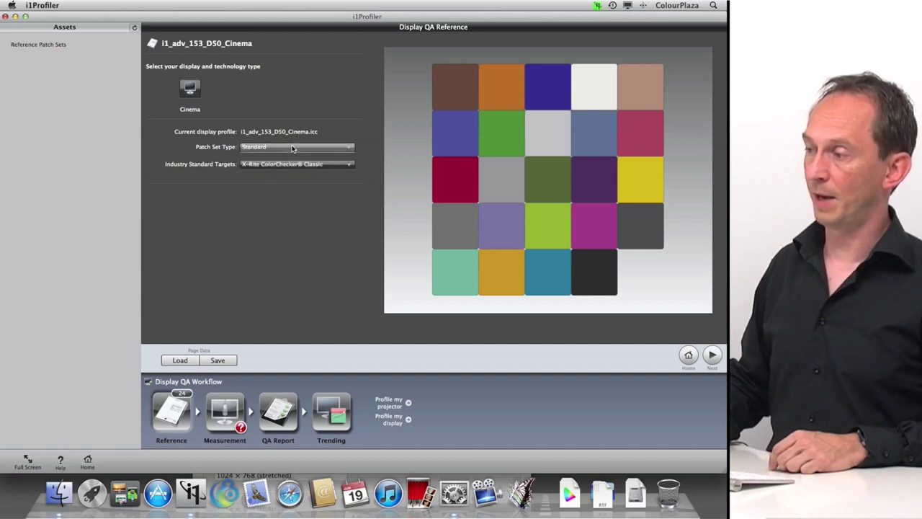
left_click(296, 149)
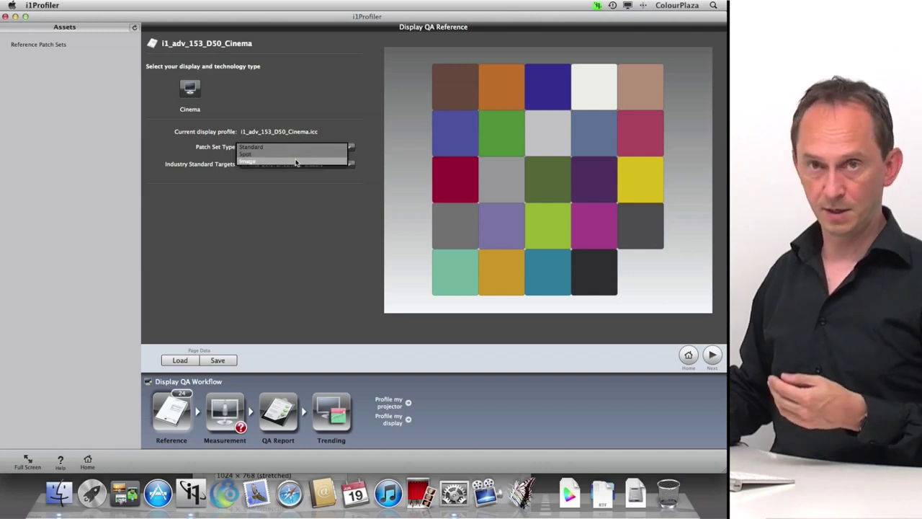
left_click(289, 146)
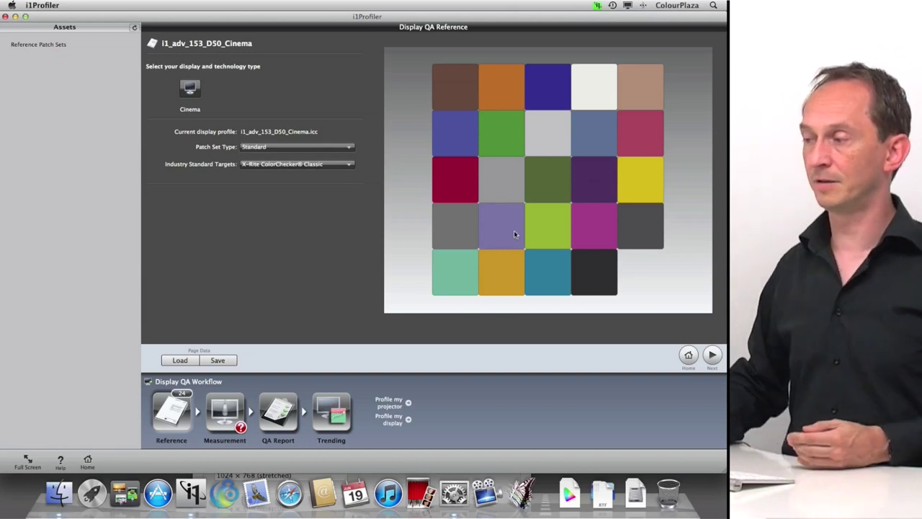
Step: Try the IT8.7-3 CMYK Visual target, look through its references, and return the industry standard target to X-Rite ColorChecker Classic
left_click(330, 165)
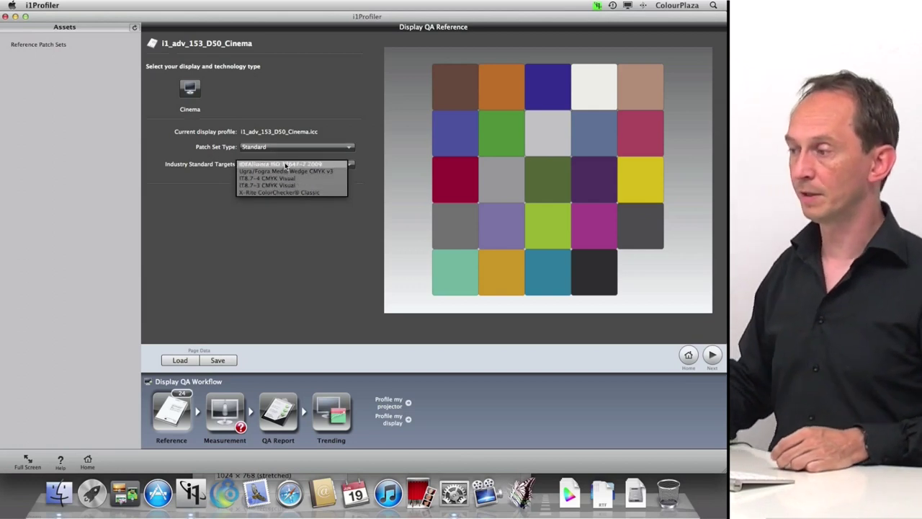
left_click(286, 185)
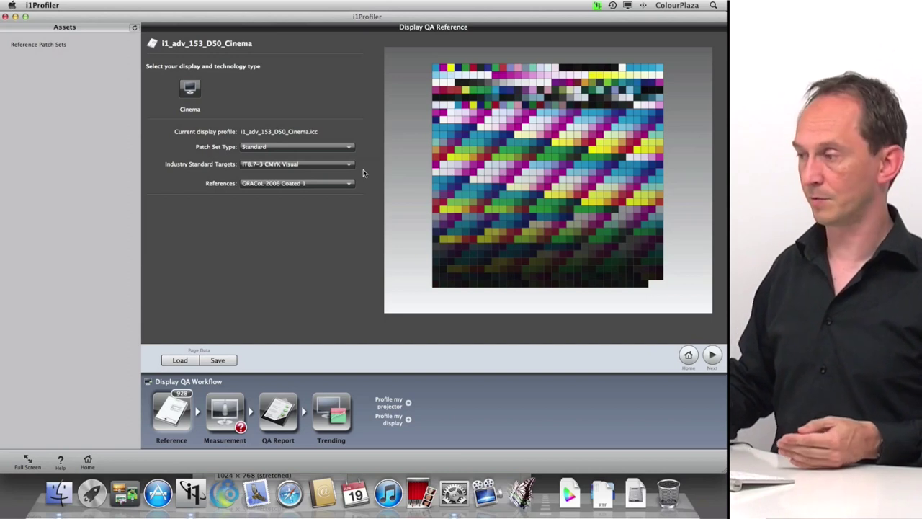
left_click(322, 184)
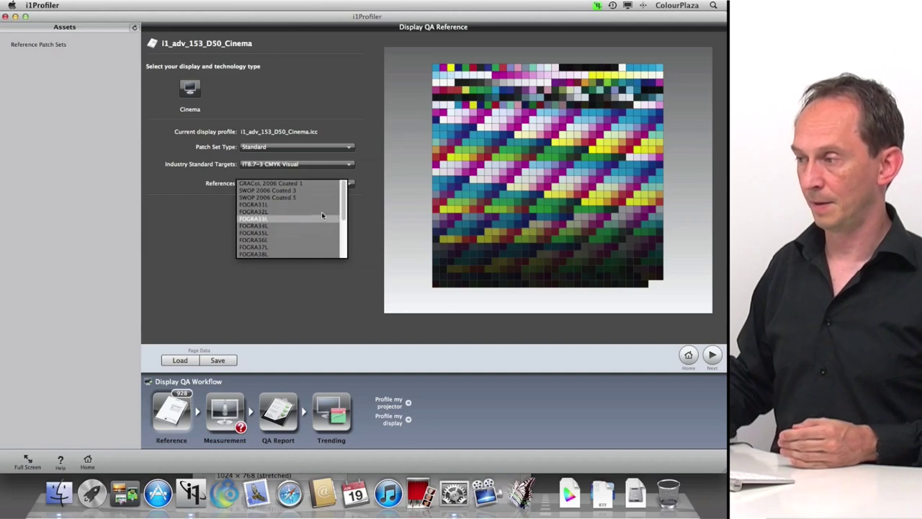
scroll(345, 209, "down", 3)
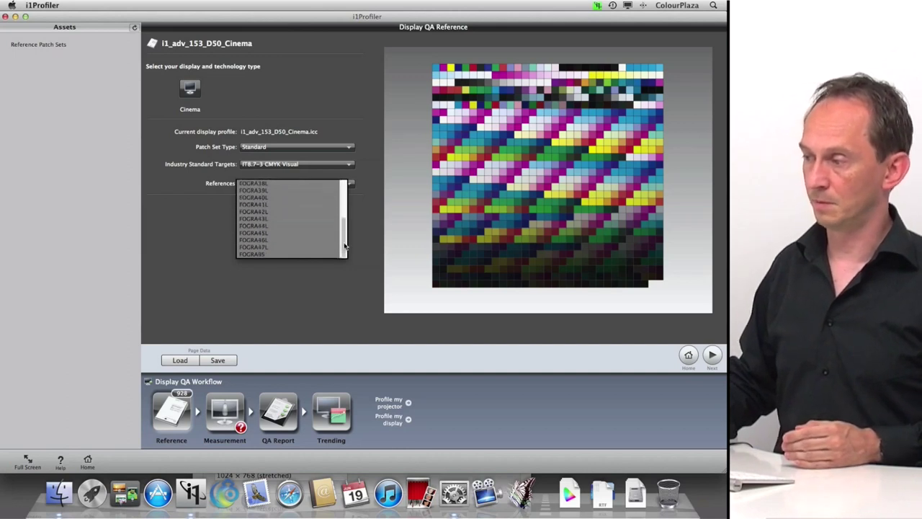
left_click(351, 205)
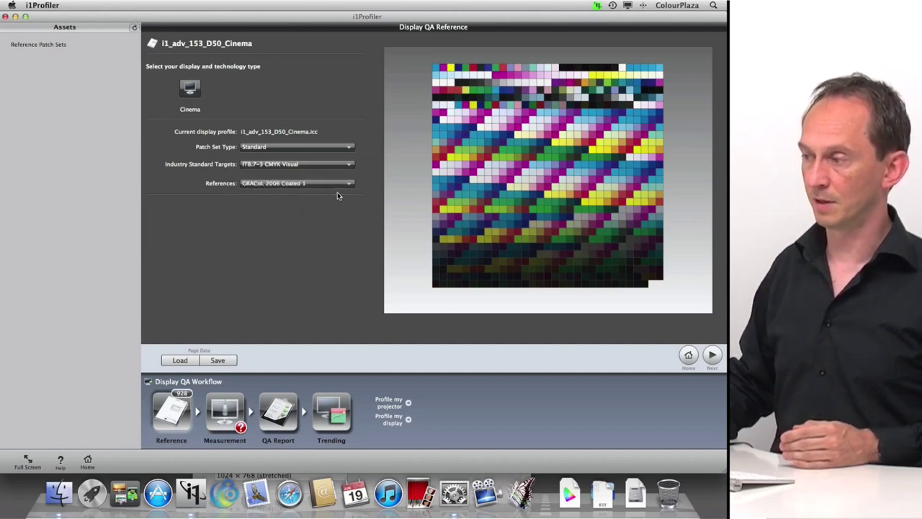
left_click(308, 164)
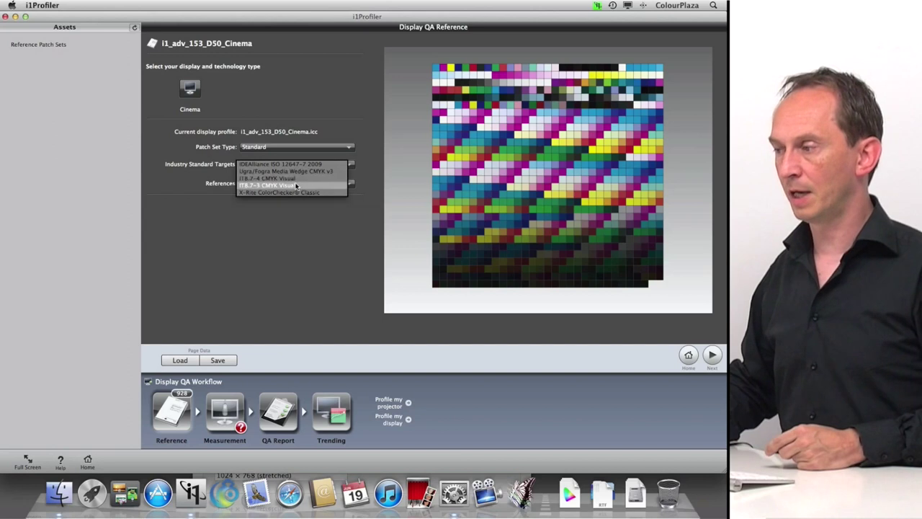
left_click(292, 194)
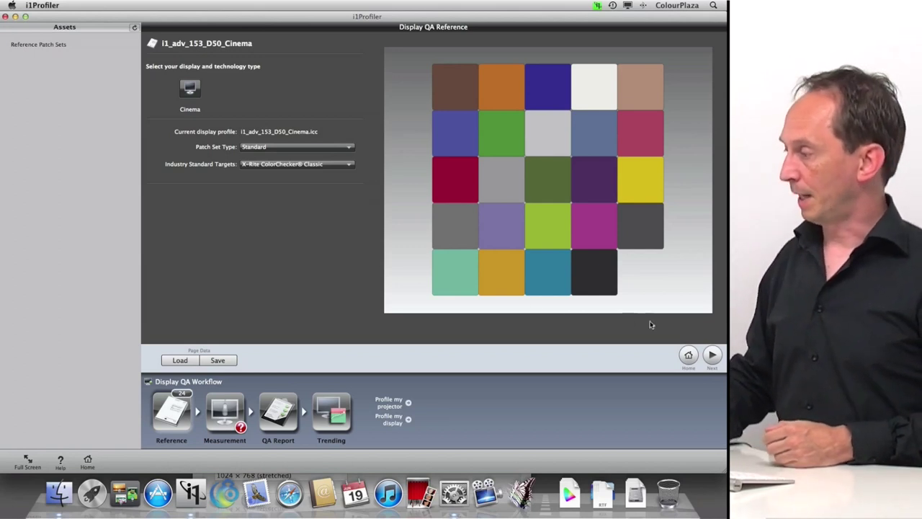
Step: Measure the 24 ColorChecker Classic patches on the Cinema display with the i1Display device
left_click(711, 354)
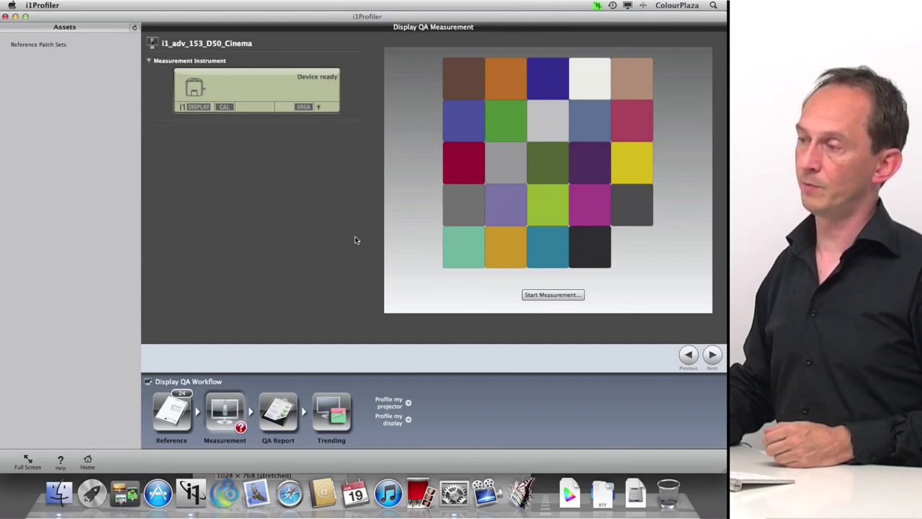
left_click(552, 295)
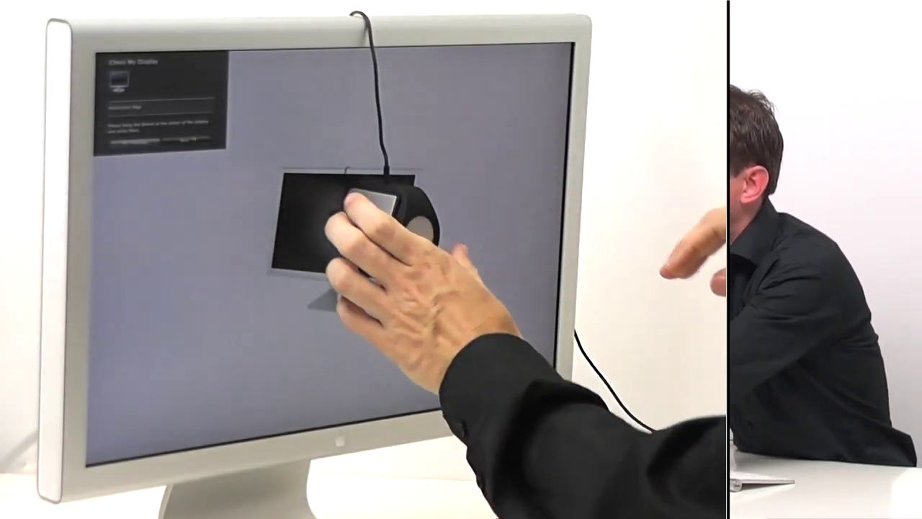
key("Return")
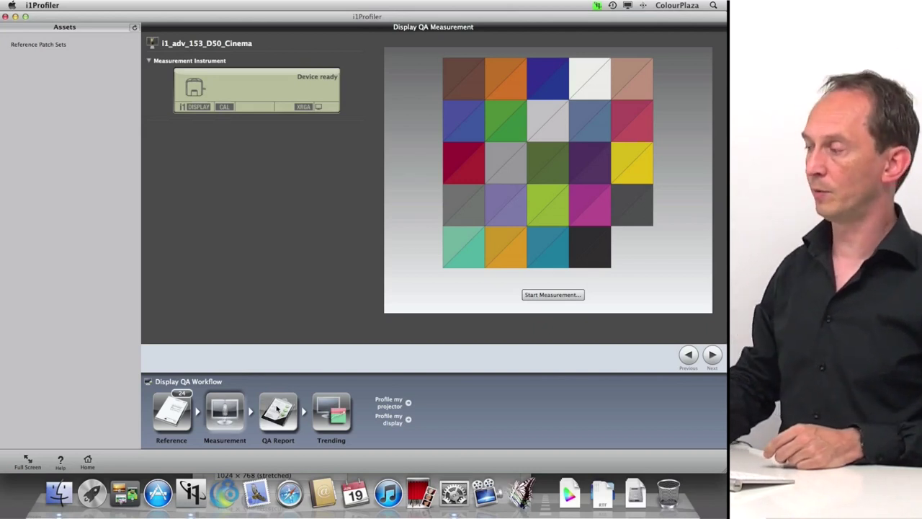
Step: Open the QA report, set the Maximum ΔE Threshold to 3, and inspect the values of individual patches, including the highlighted ones
left_click(712, 354)
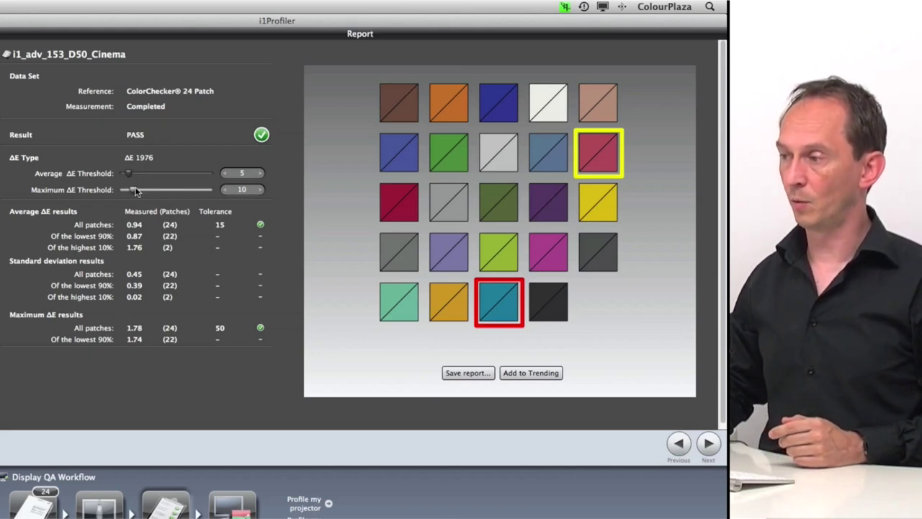
left_click_drag(133, 190, 126, 191)
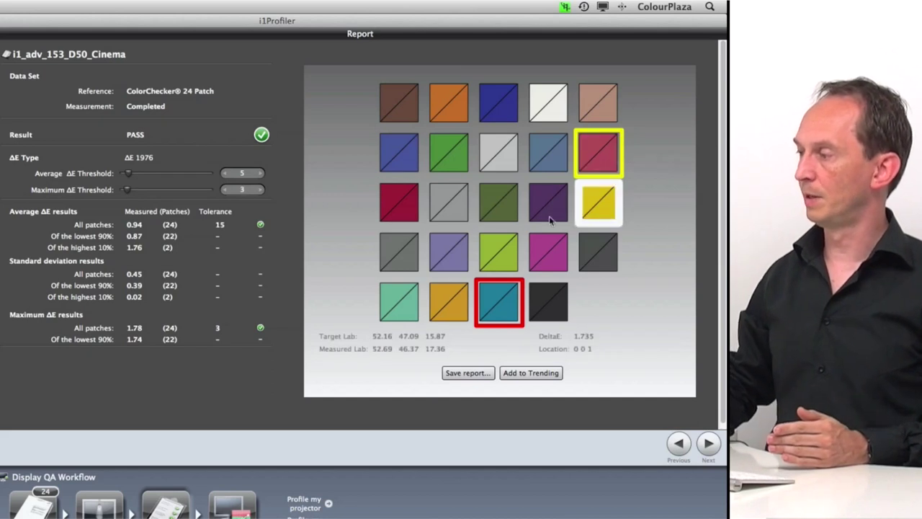
mouse_move(497, 298)
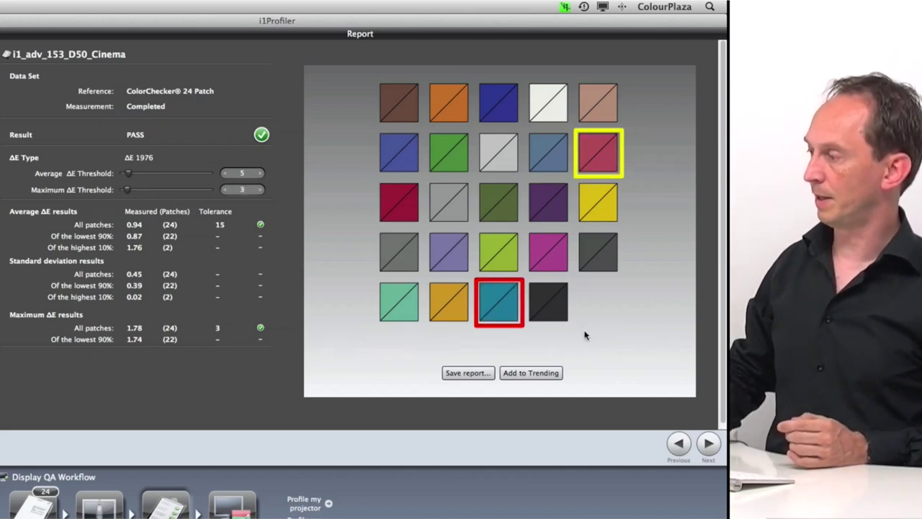
mouse_move(611, 150)
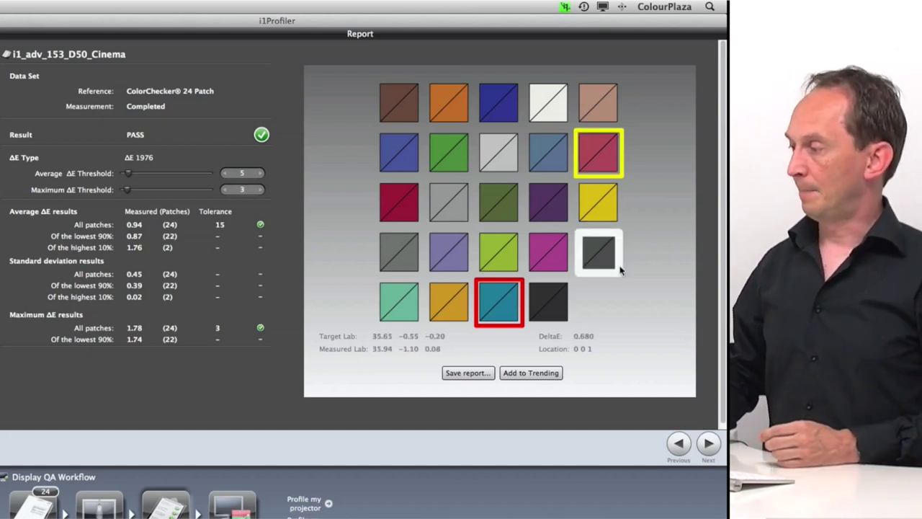
Step: Save the QA report as Cinema on the Desktop
left_click(473, 372)
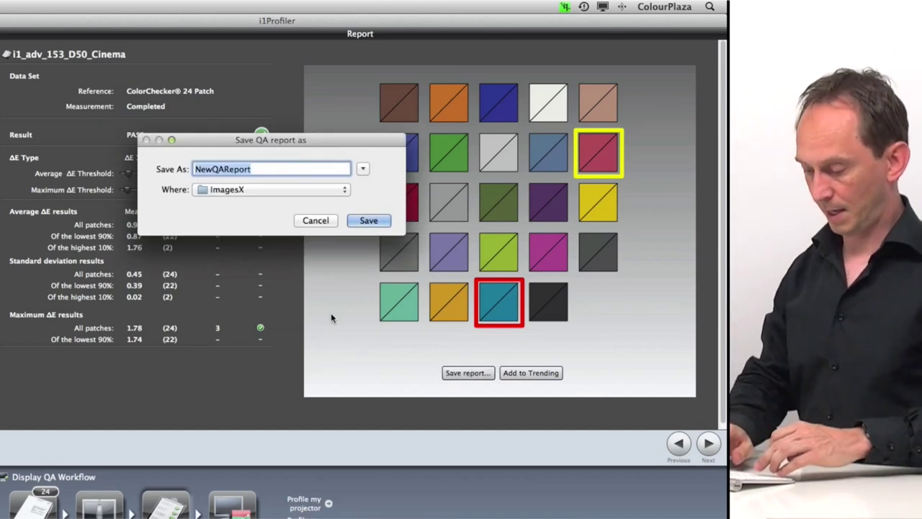
type("Cenema")
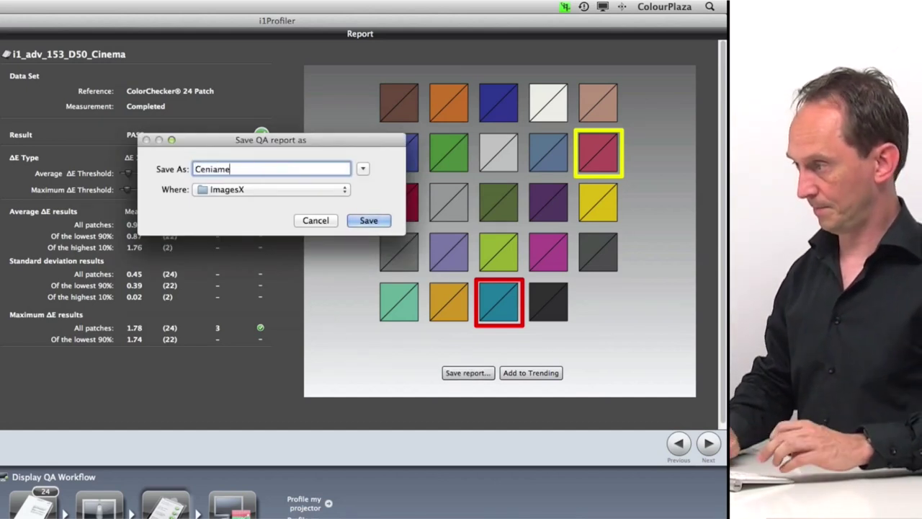
key("BackSpace")
key("BackSpace")
key("BackSpace")
key("BackSpace")
key("BackSpace")
type("inema")
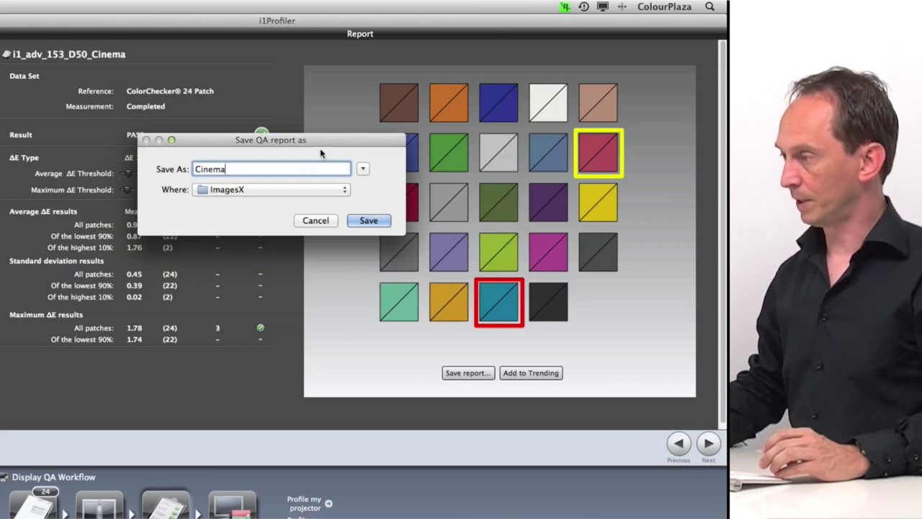
left_click(297, 191)
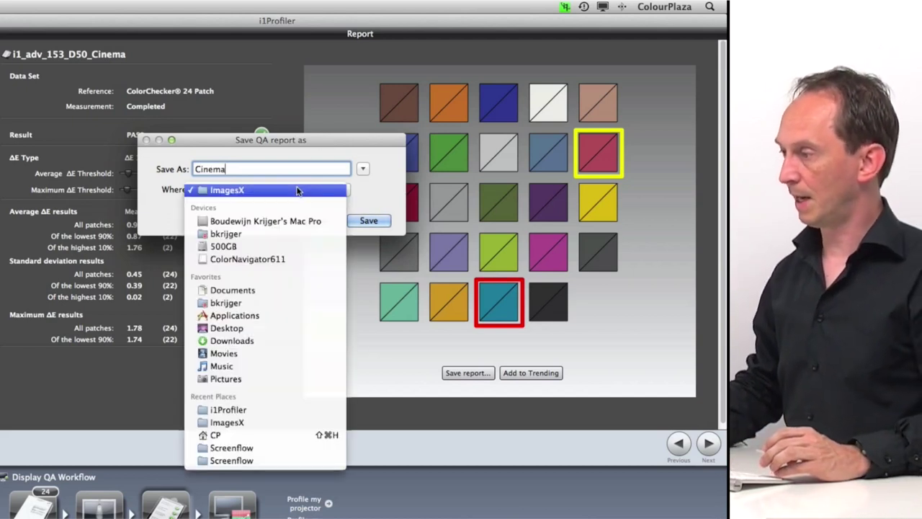
left_click(229, 328)
left_click(369, 221)
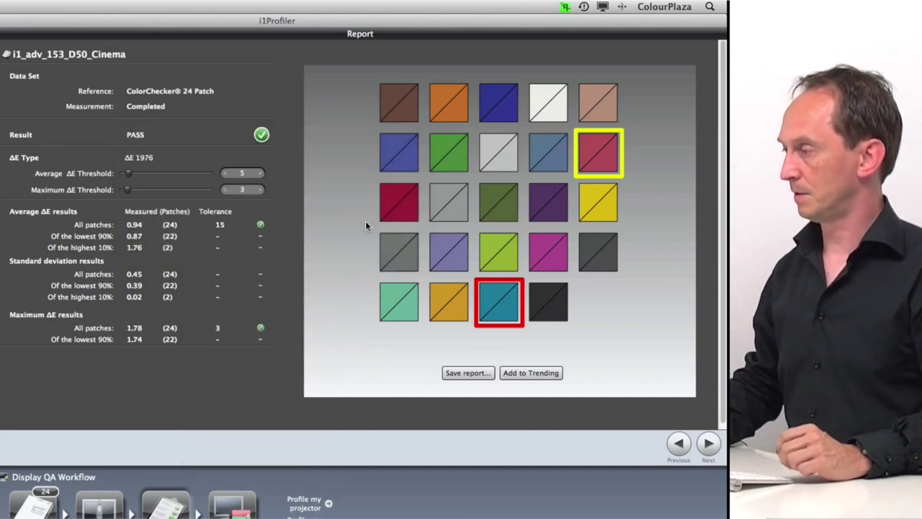
Step: Try to add the measurement to the trending data
left_click(530, 372)
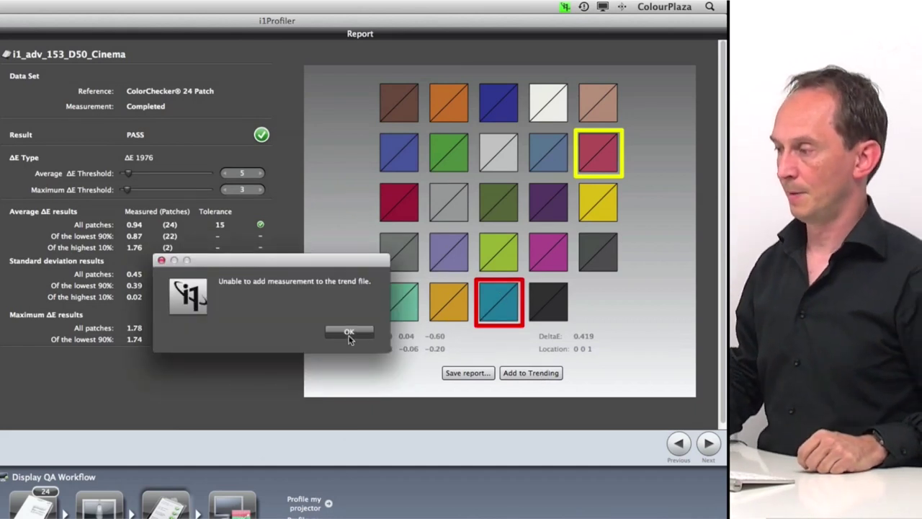
left_click(348, 332)
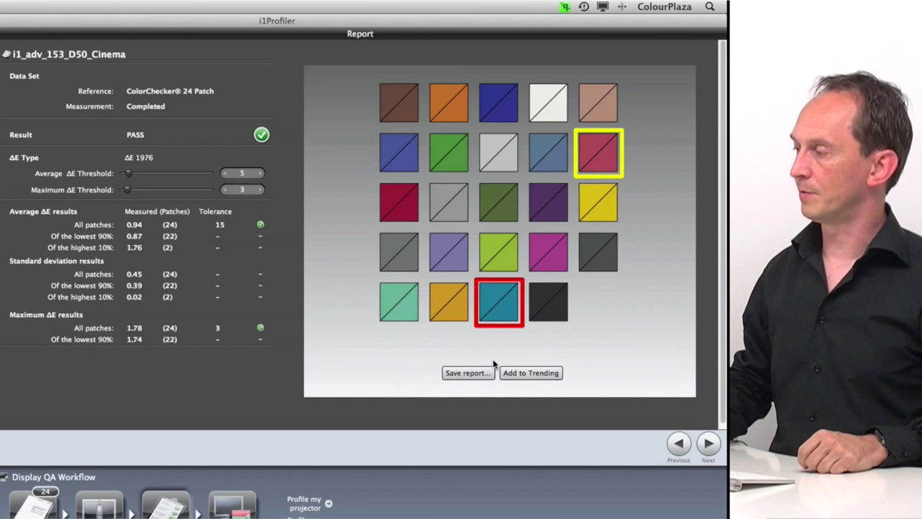
left_click(527, 373)
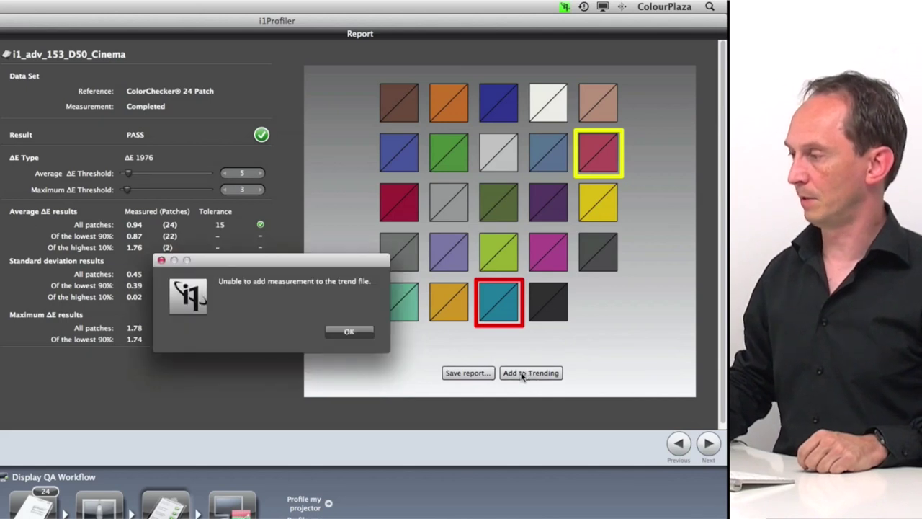
left_click(352, 335)
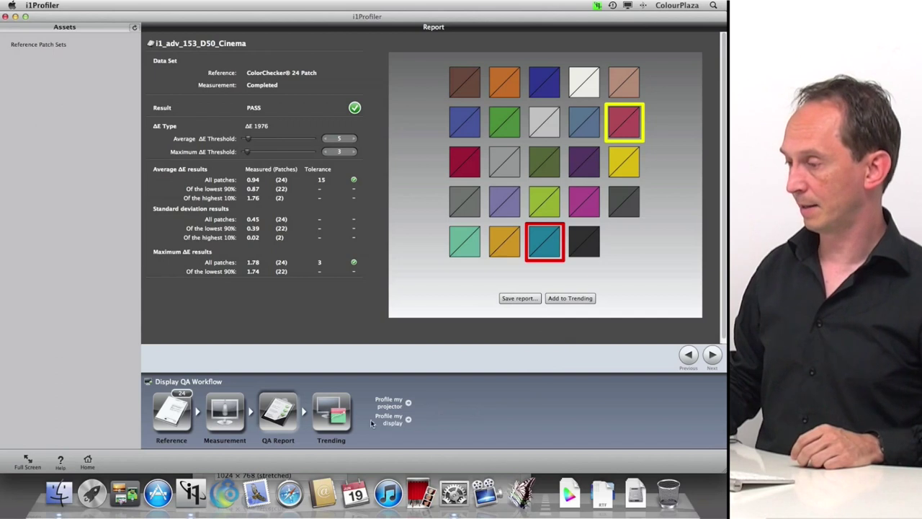
Step: View the Cinema display's trending graph, return to the home screen, and close the i1Profiler window
left_click(712, 356)
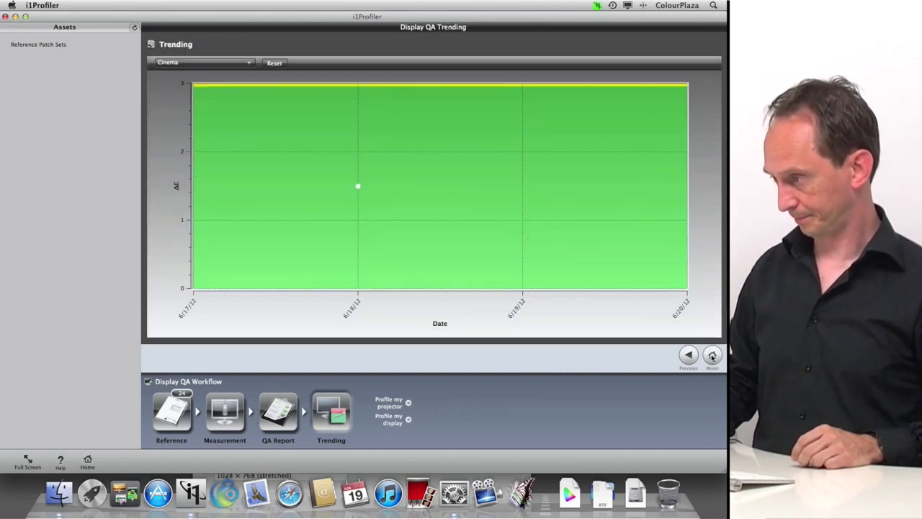
left_click(712, 355)
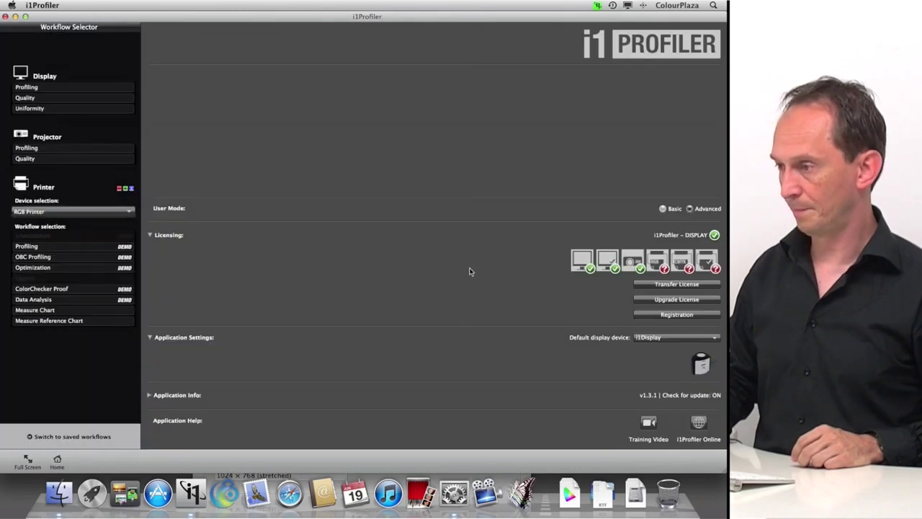
left_click(6, 16)
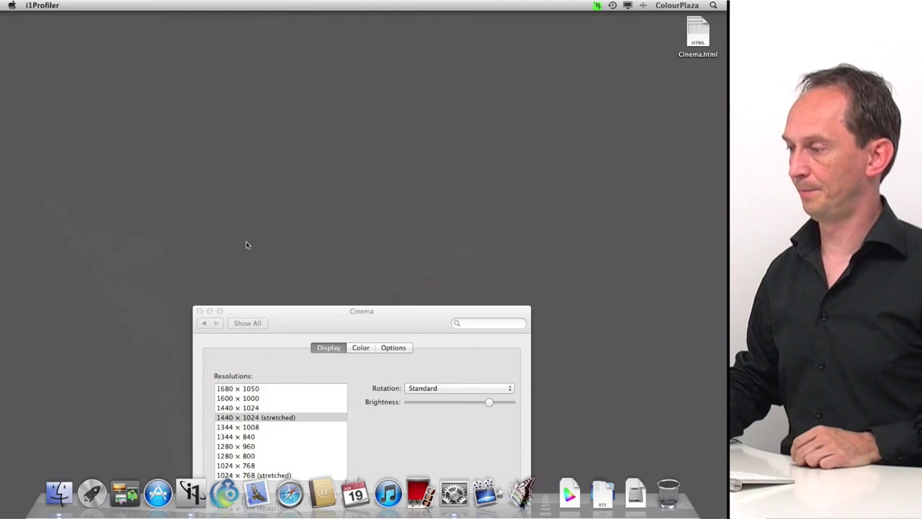
Step: In the Cinema display preferences, compare the Cinema and i1_Basic_Cinema.icc color profiles, reselect i1_adv_153_D50_Cinema.icc, and dismiss the preferences window
left_click_drag(318, 315, 303, 169)
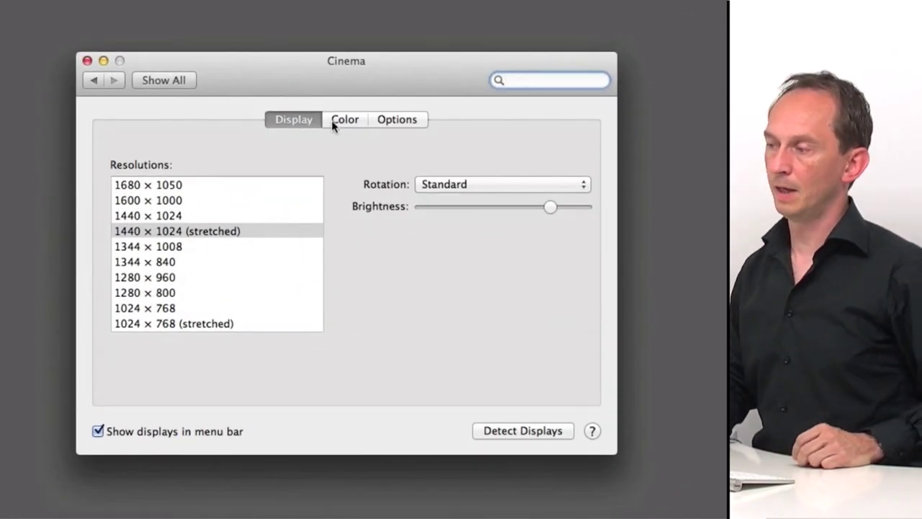
left_click(342, 120)
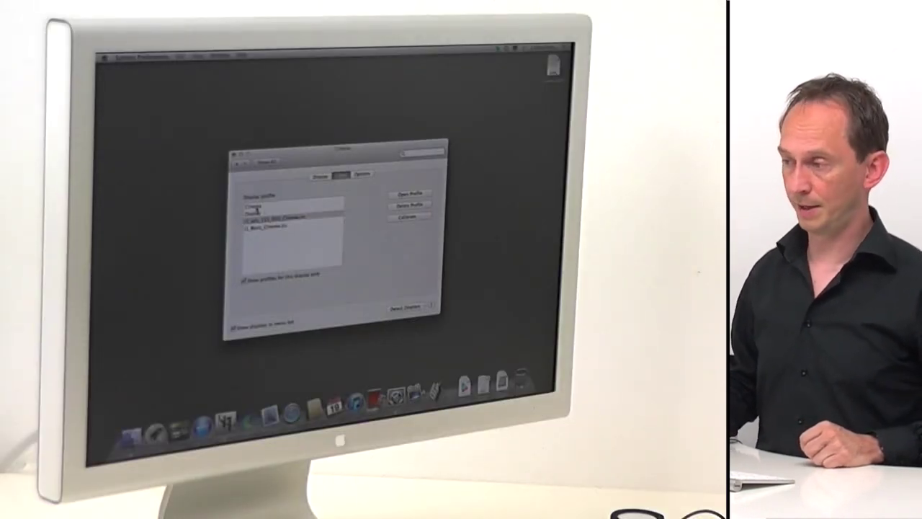
left_click(256, 207)
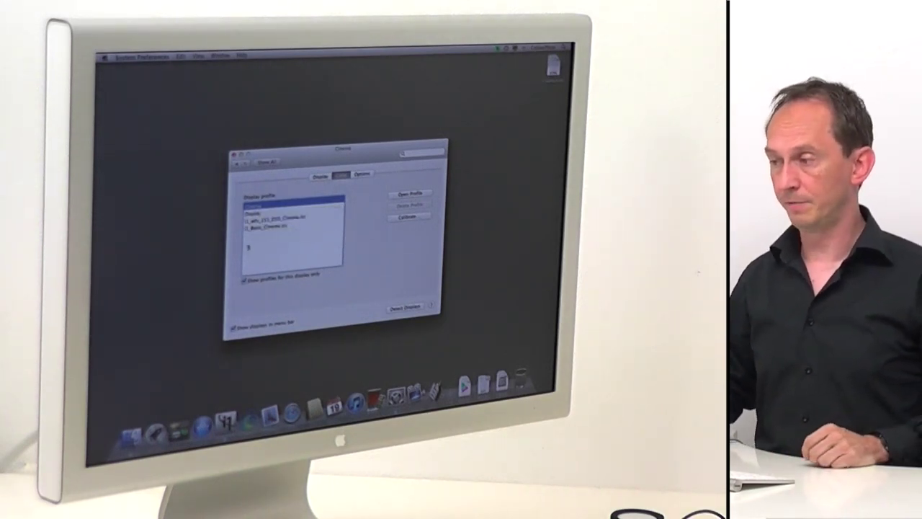
left_click(267, 228)
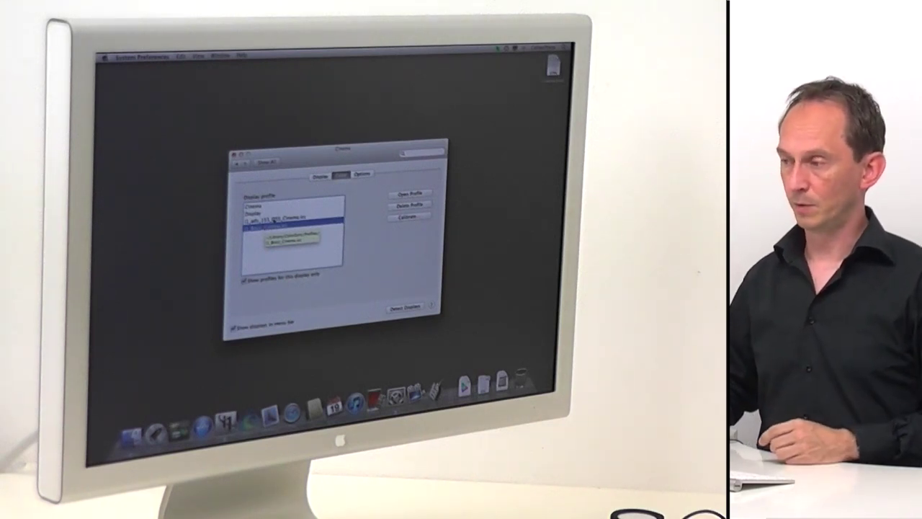
left_click(273, 219)
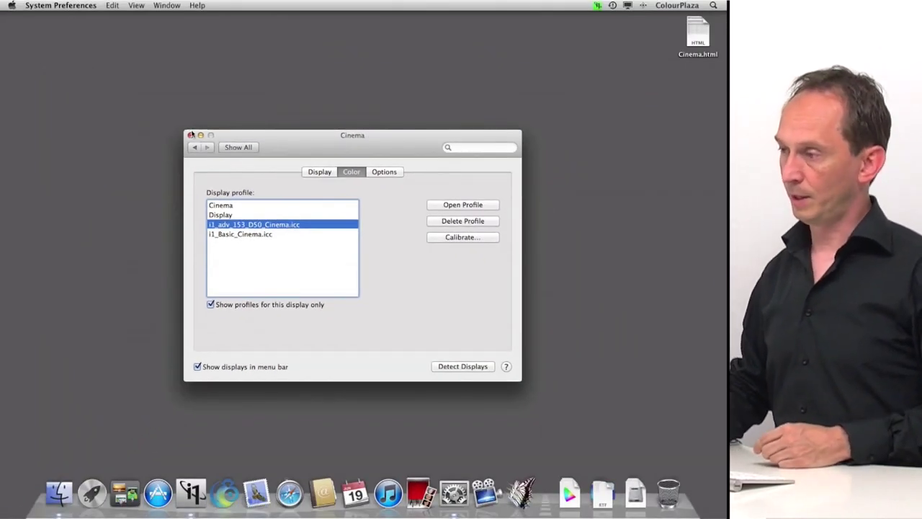
left_click(201, 134)
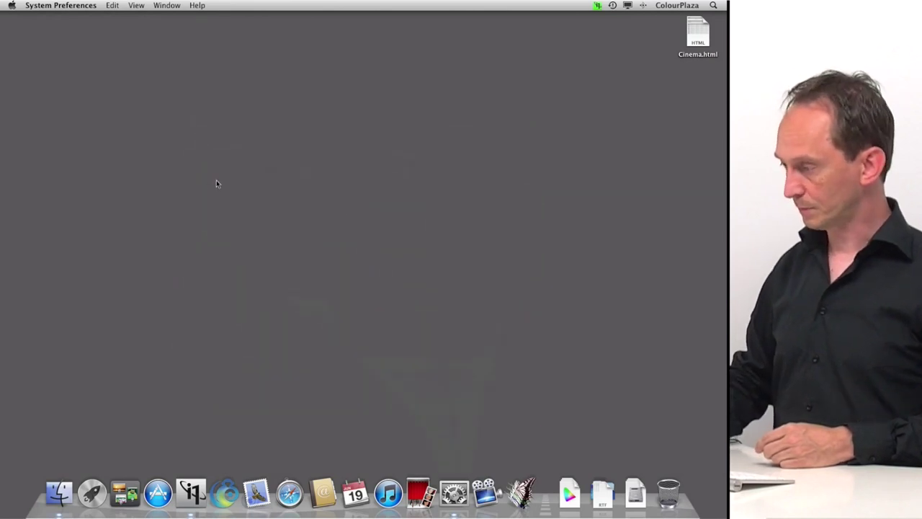
Step: Open the i1Profiler profiles subfolder of Profiles in Finder and shrink its window
left_click(569, 492)
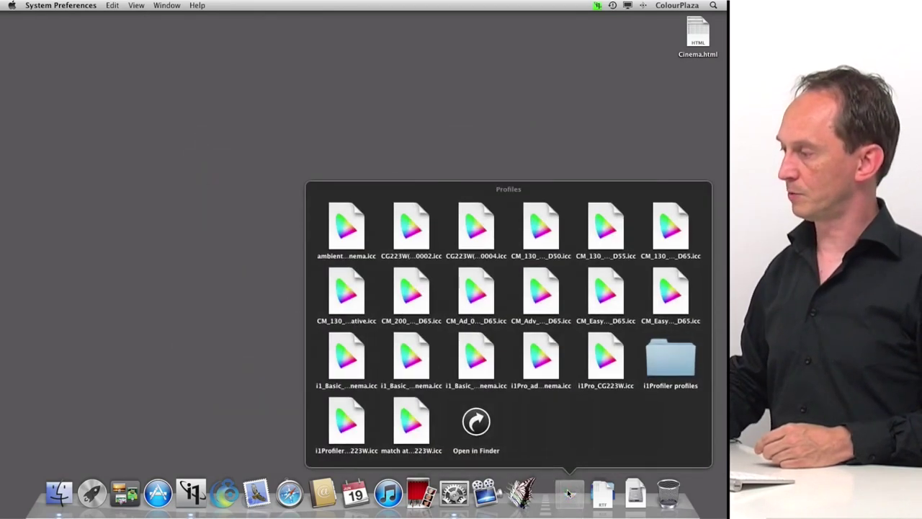
left_click(664, 368)
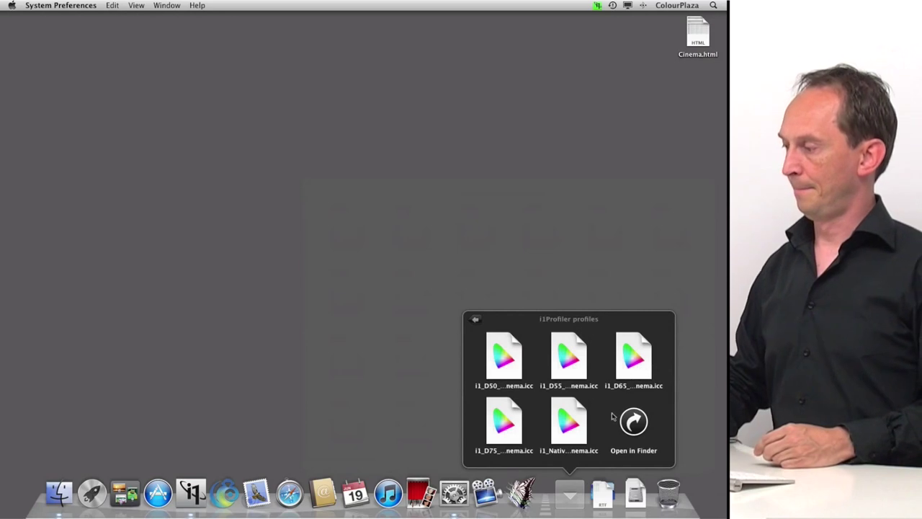
left_click(634, 423)
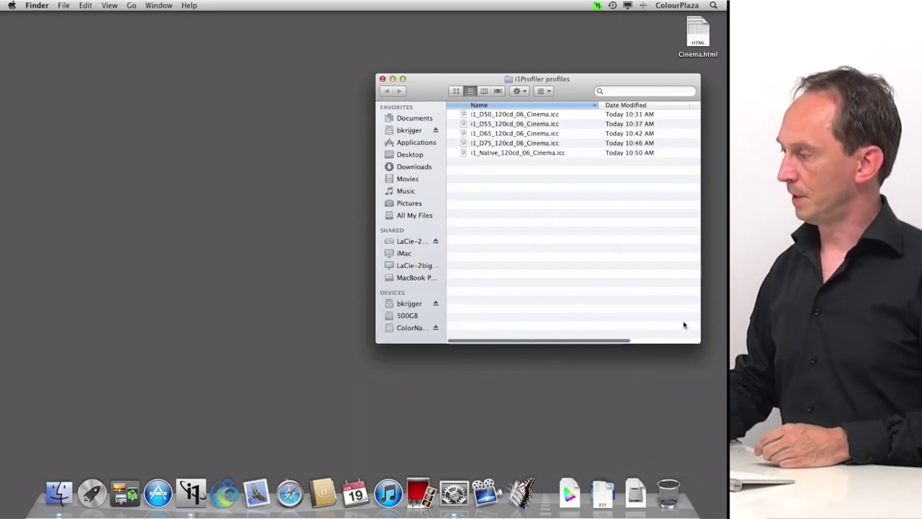
left_click_drag(699, 342, 688, 211)
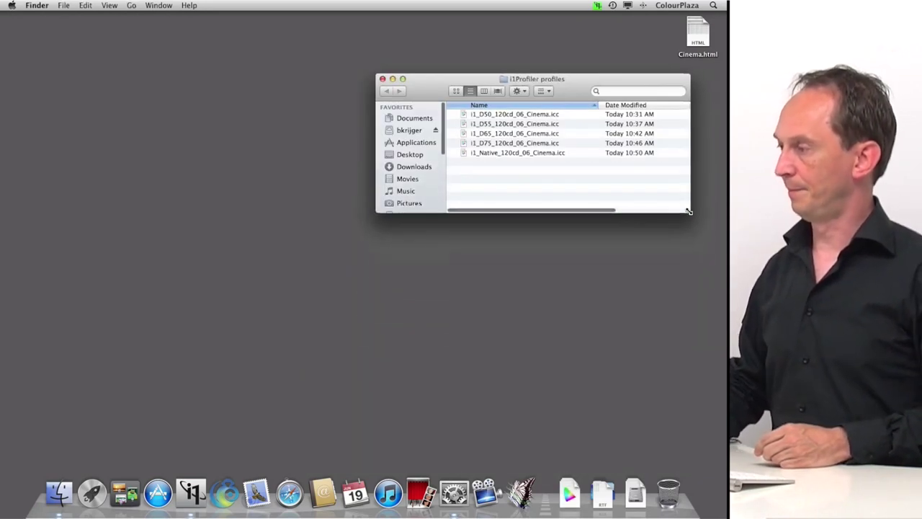
Step: Open a second Finder window, shrink it, and place it directly below the i1Profiler profiles window
left_click(64, 5)
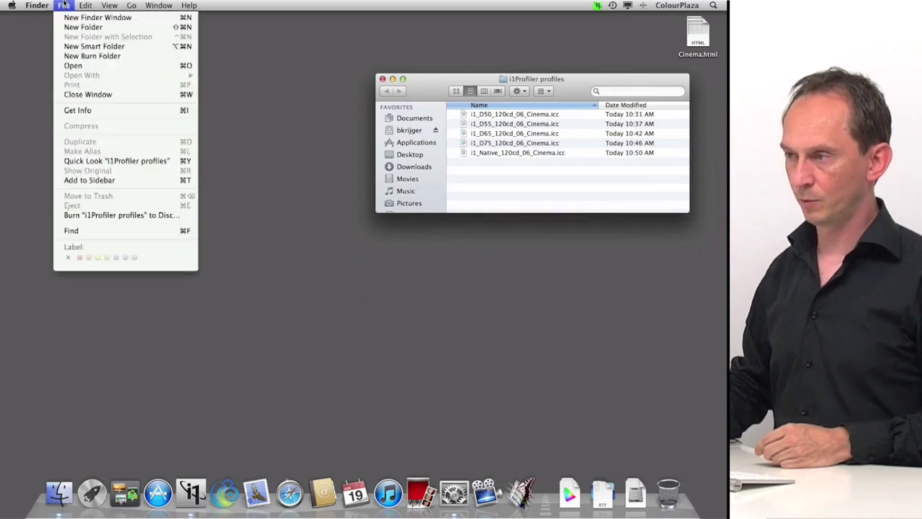
left_click(72, 17)
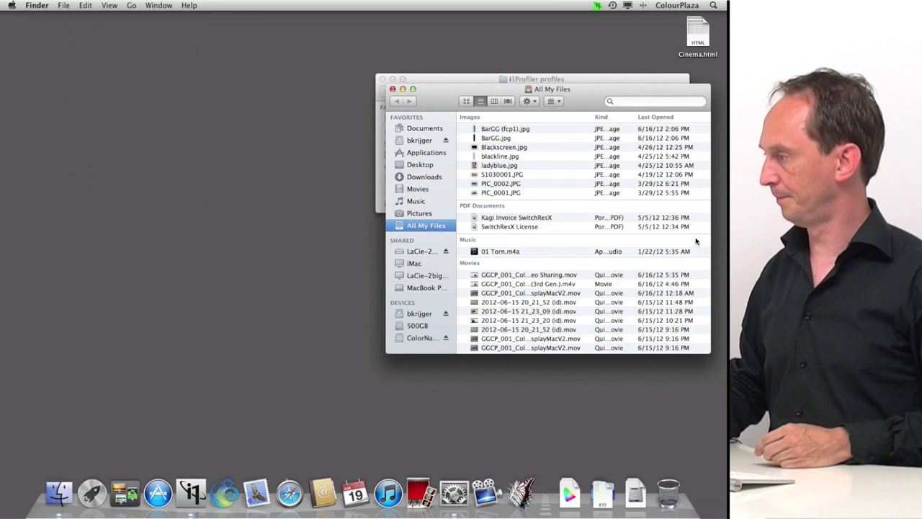
left_click_drag(709, 353, 697, 221)
right_click(583, 106)
left_click(560, 178)
right_click(578, 100)
left_click(568, 134)
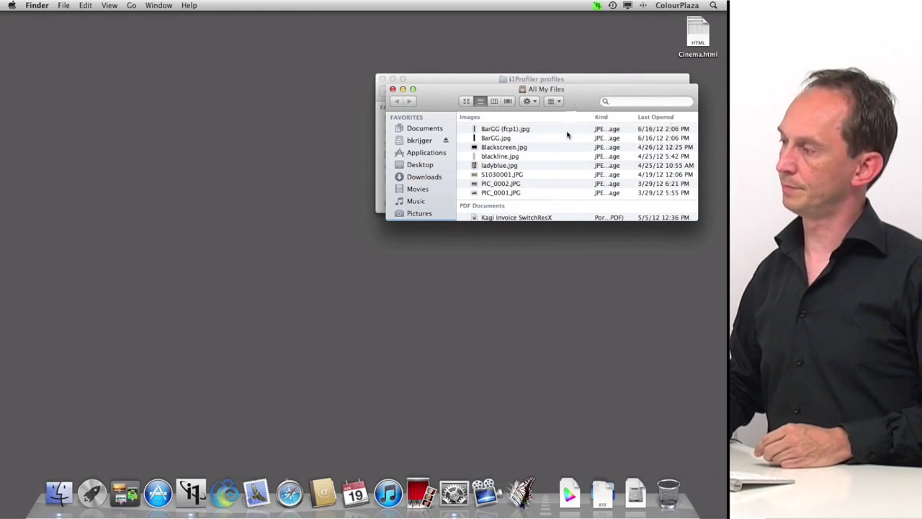
left_click_drag(572, 97, 562, 230)
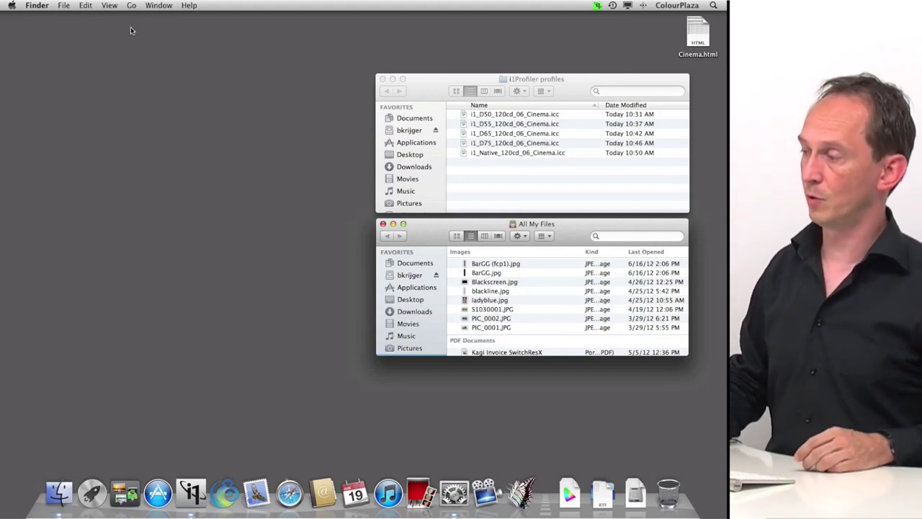
Step: Open the user Library's ColorSync Profiles folder in the All My Files window
left_click(134, 6)
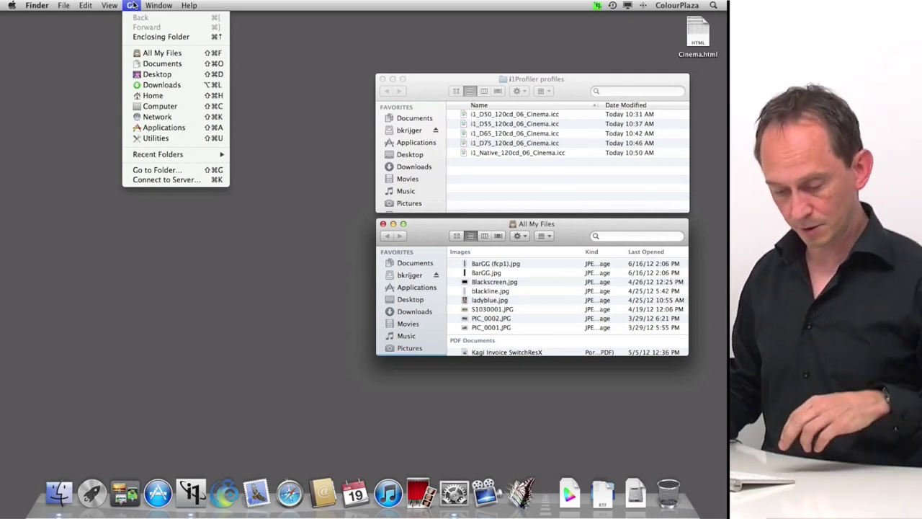
key("alt")
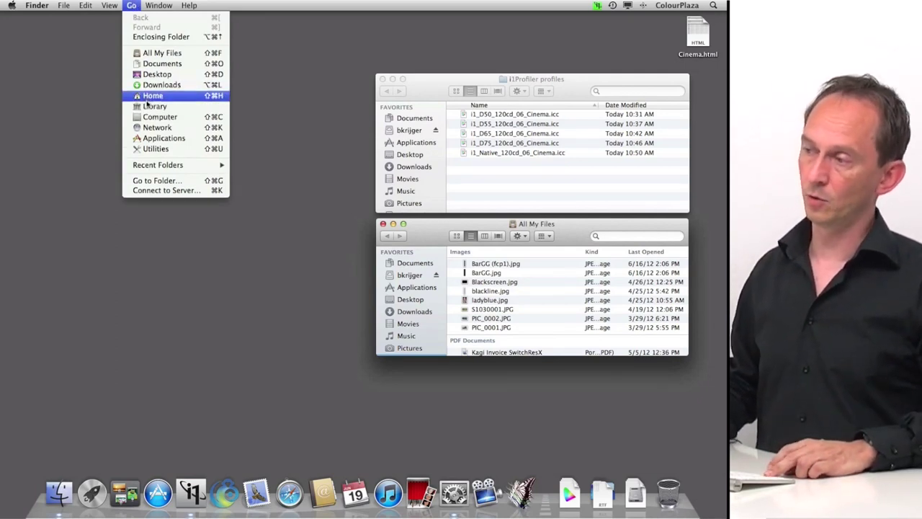
left_click(148, 106)
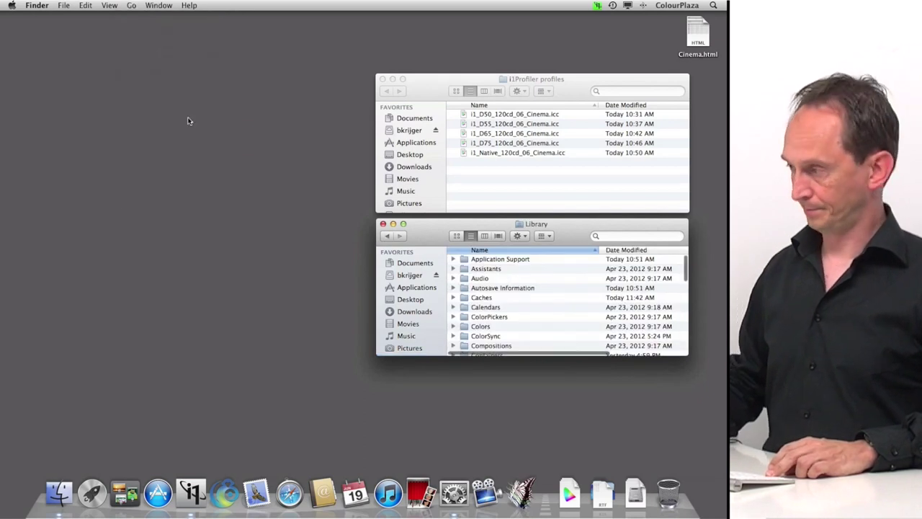
double_click(484, 336)
double_click(485, 259)
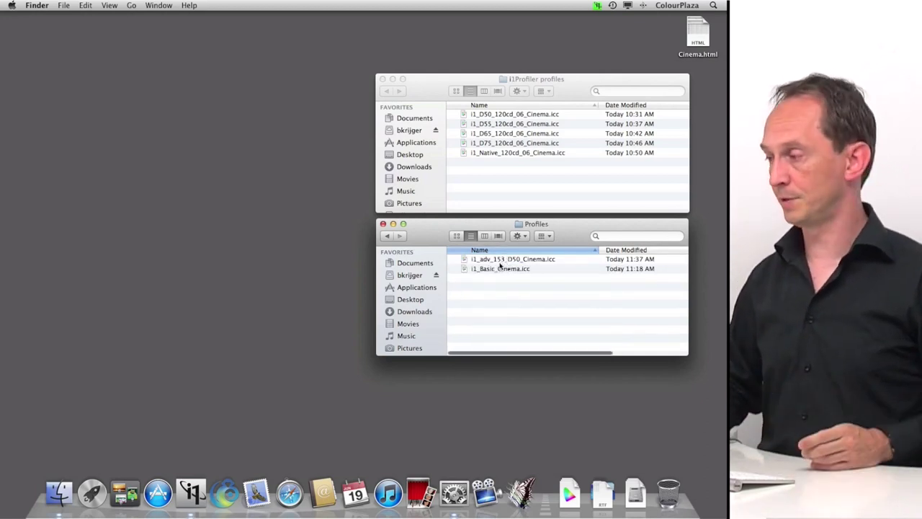
Step: Copy all five 120cd_06_Cinema.icc profiles from i1Profiler profiles into the ColorSync Profiles folder and close both Finder windows
left_click(485, 154)
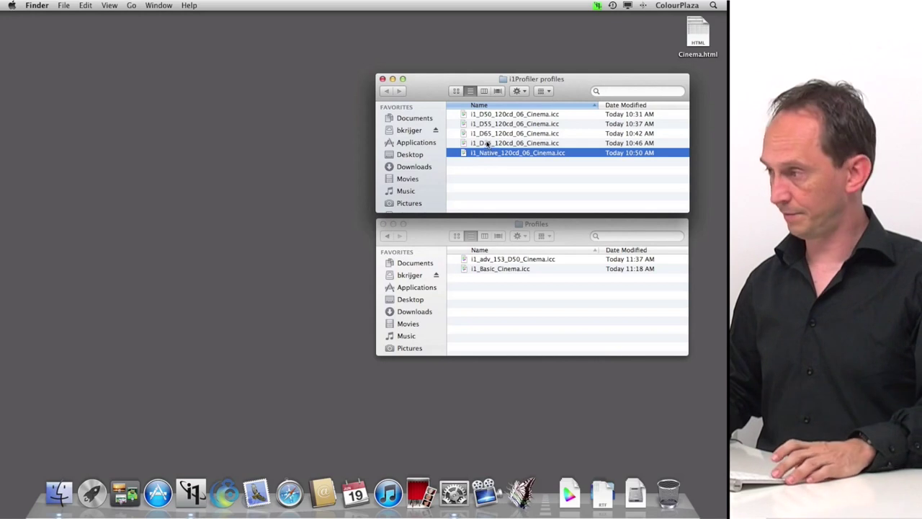
left_click(488, 113, "shift")
left_click_drag(488, 113, 510, 308)
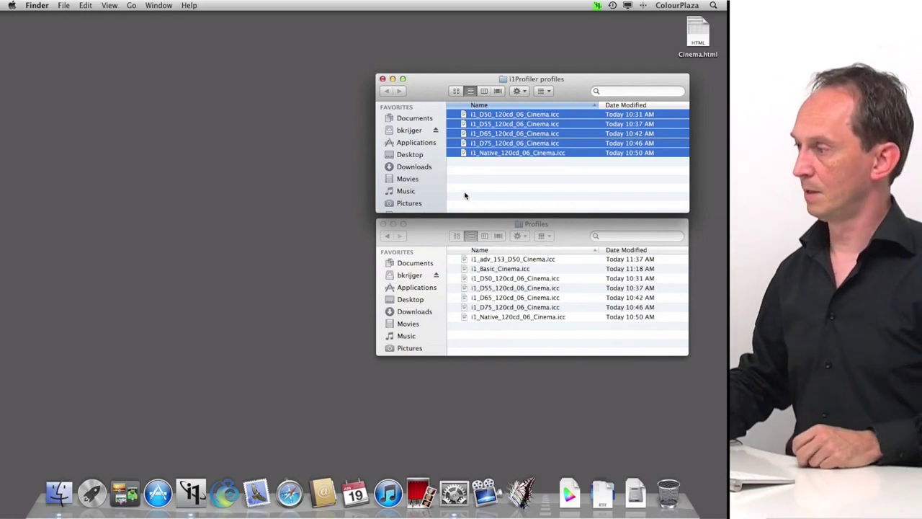
left_click(383, 78)
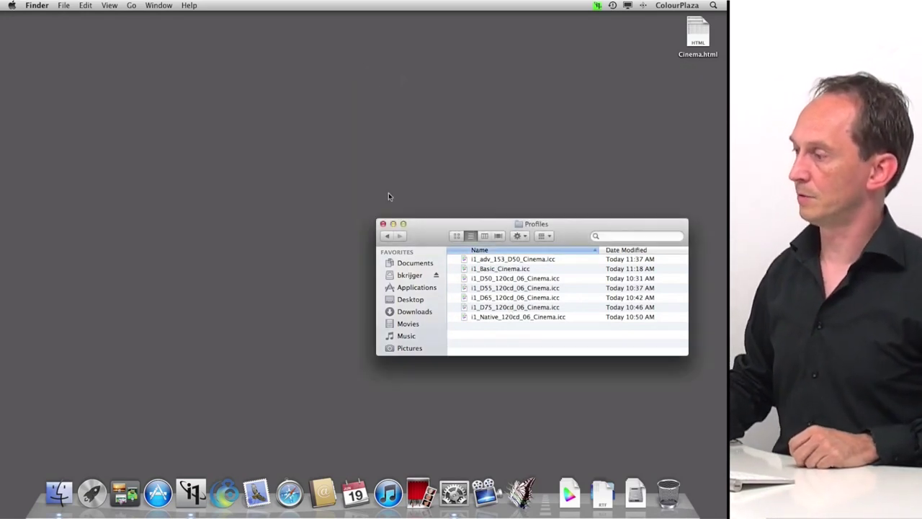
left_click(383, 223)
Step: Reopen the Cinema display settings in System Preferences and refresh the list of color profiles
left_click(453, 493)
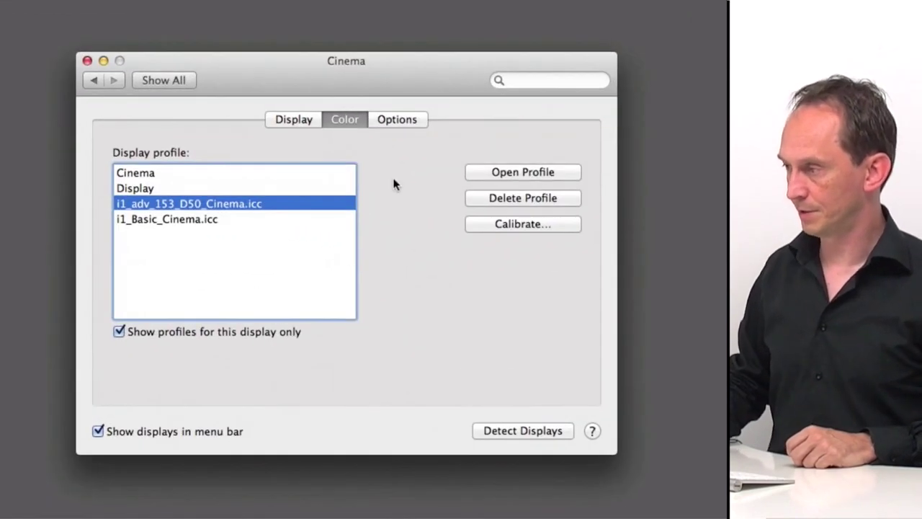
left_click(291, 121)
left_click(347, 119)
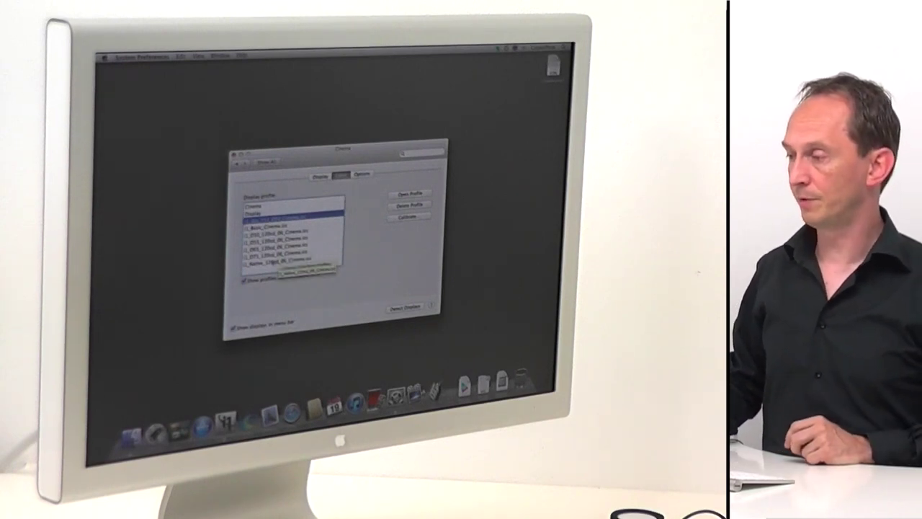
Step: Apply the Native, D75, D65, D55 and D50 120cd_06_Cinema.icc profiles in turn to compare their white points
left_click(263, 261)
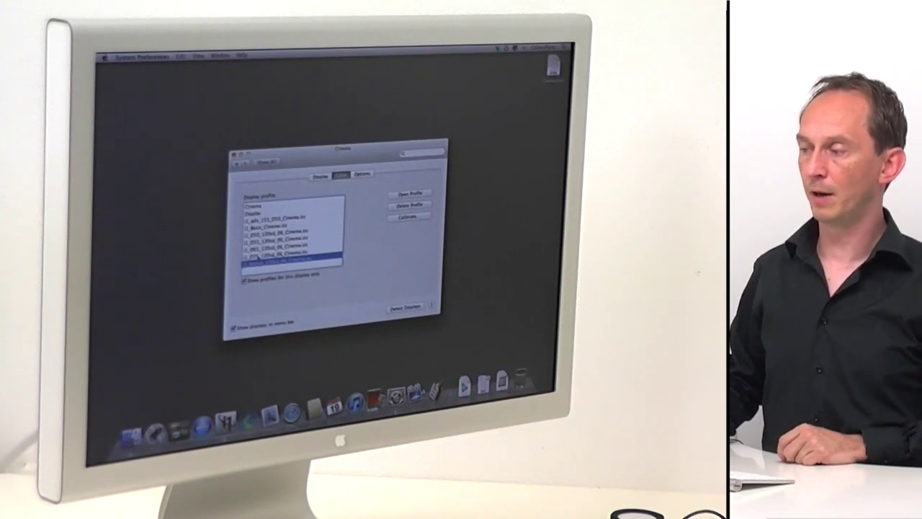
left_click(259, 251)
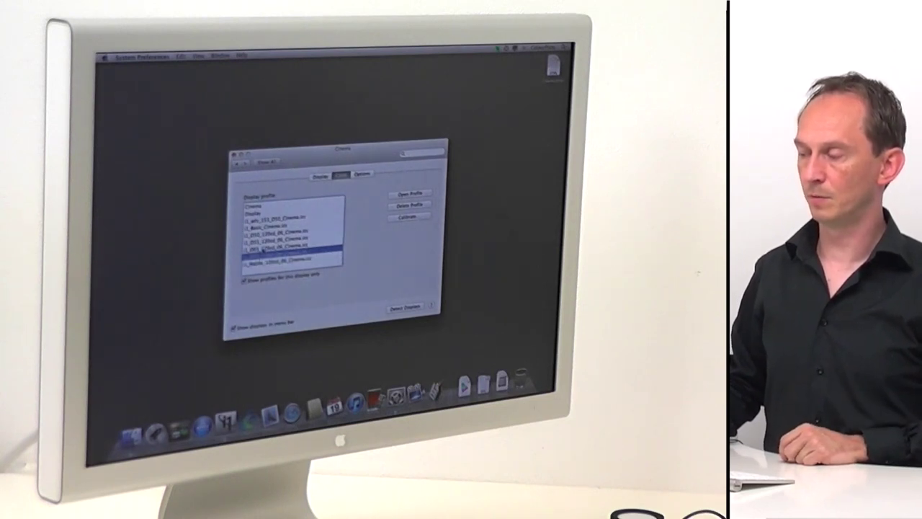
key("Up")
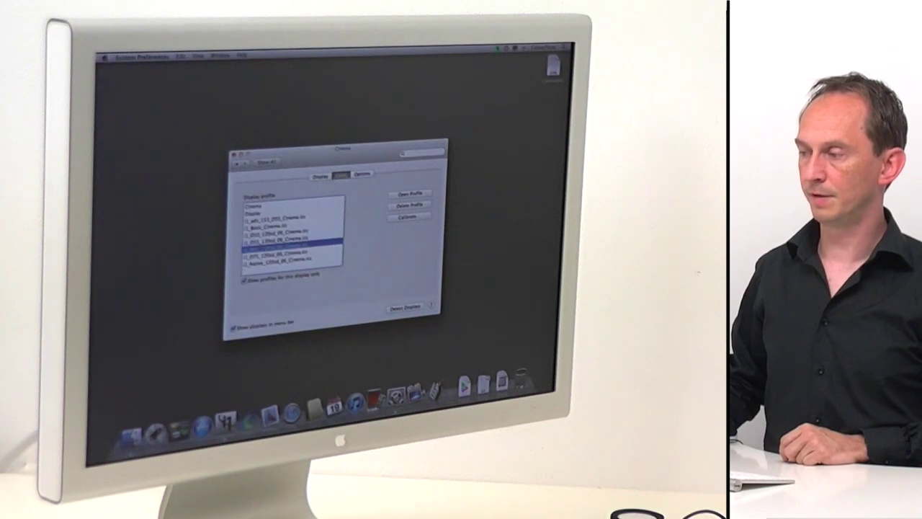
key("Up")
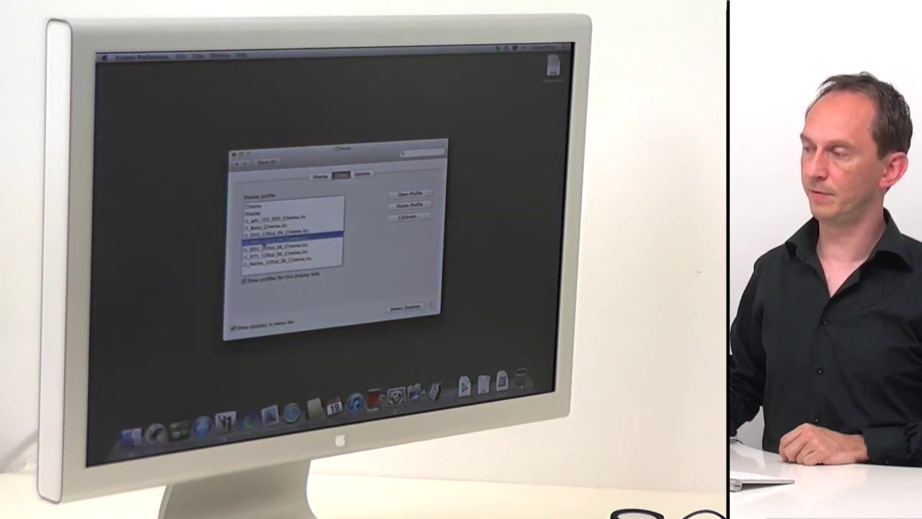
key("Up")
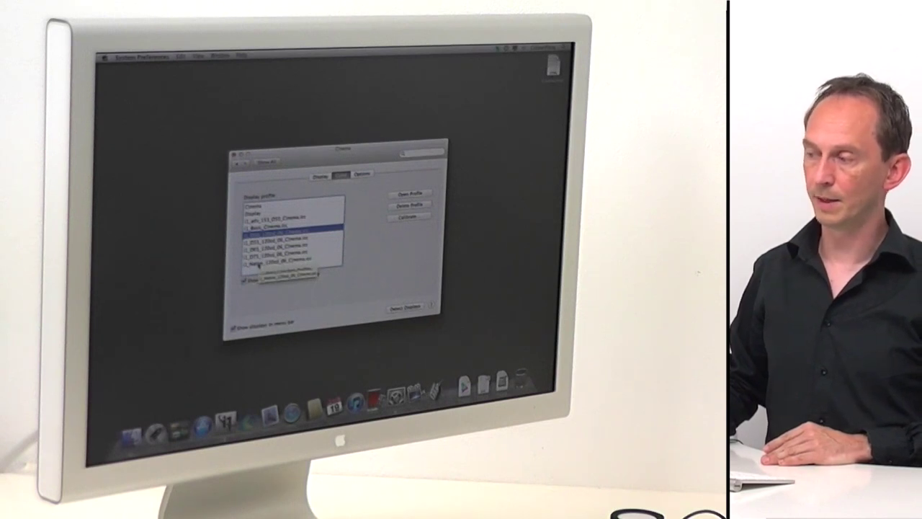
Step: Alternate repeatedly between i1_Native_120cd_06_Cinema.icc and i1_D50_120cd_06_Cinema.icc to compare their effect on the display
left_click(257, 262)
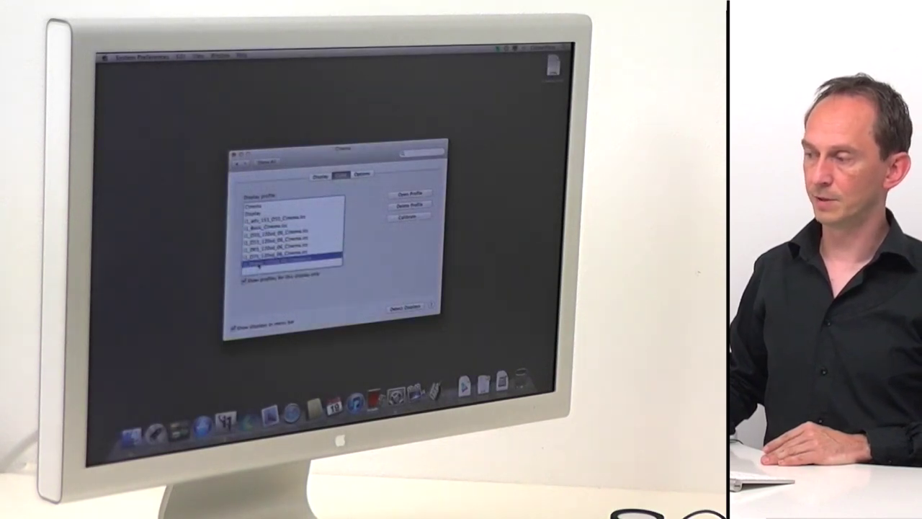
left_click(258, 236)
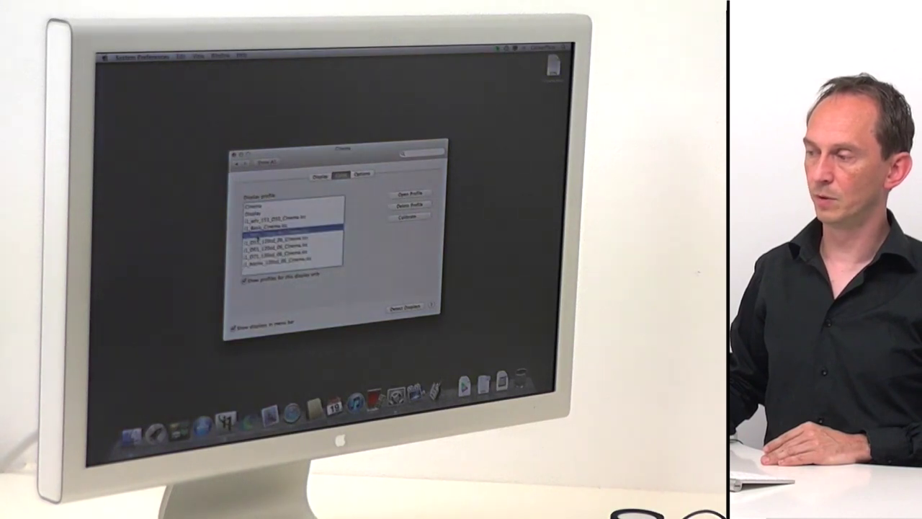
left_click(258, 262)
left_click(258, 238)
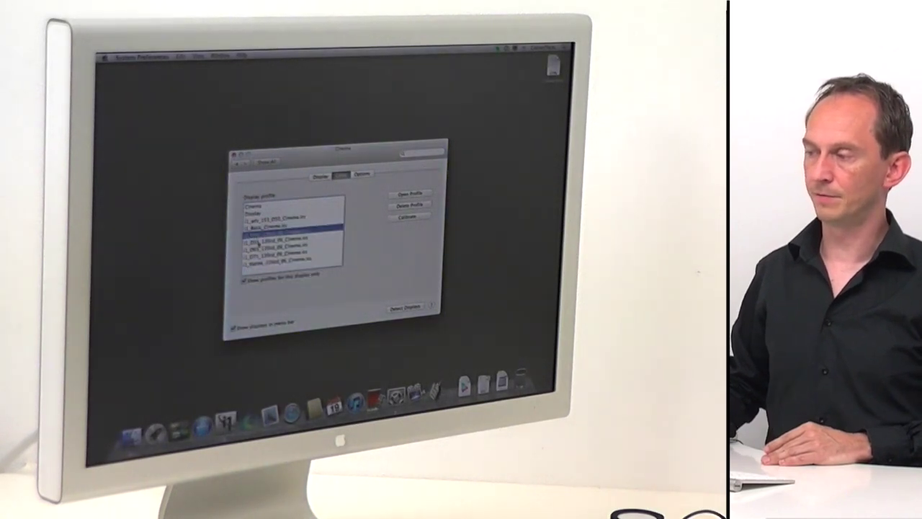
left_click(259, 263)
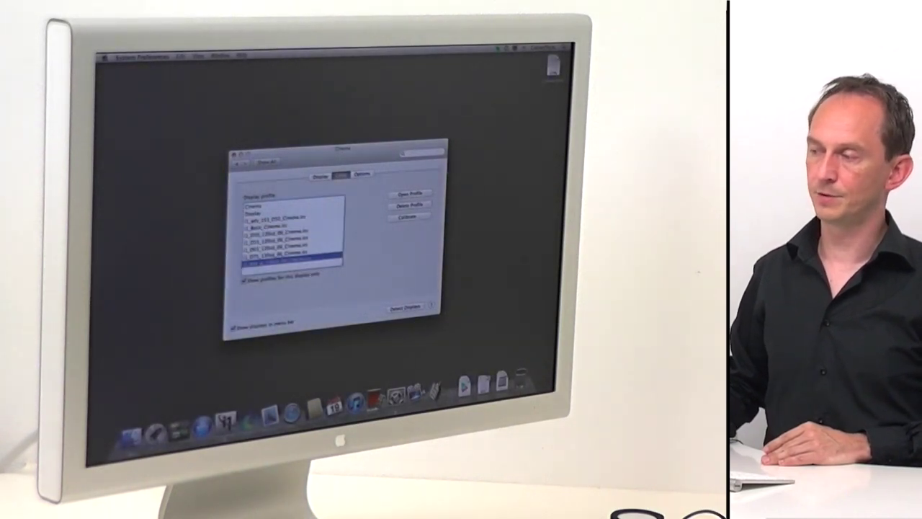
left_click(258, 233)
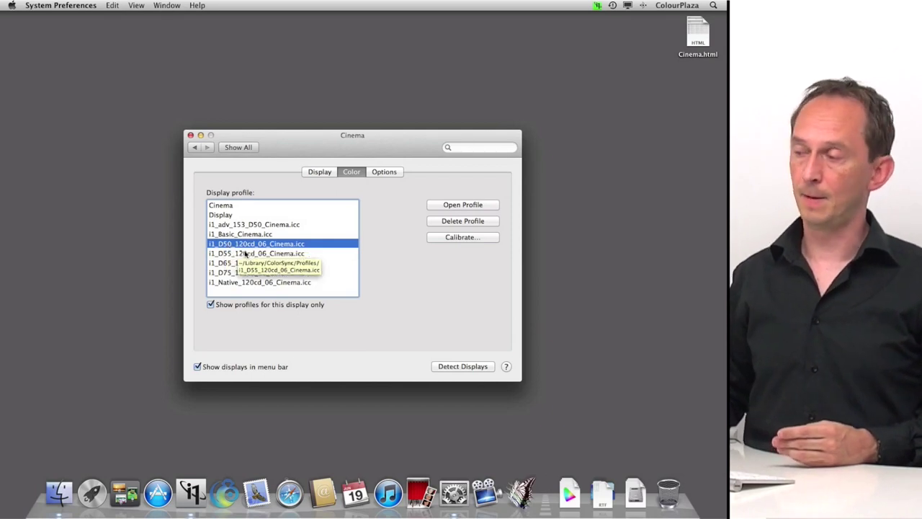
Step: Compare the Native, D65 and D50 versions of the 120cd_06_Cinema.icc profile once more
left_click(229, 283)
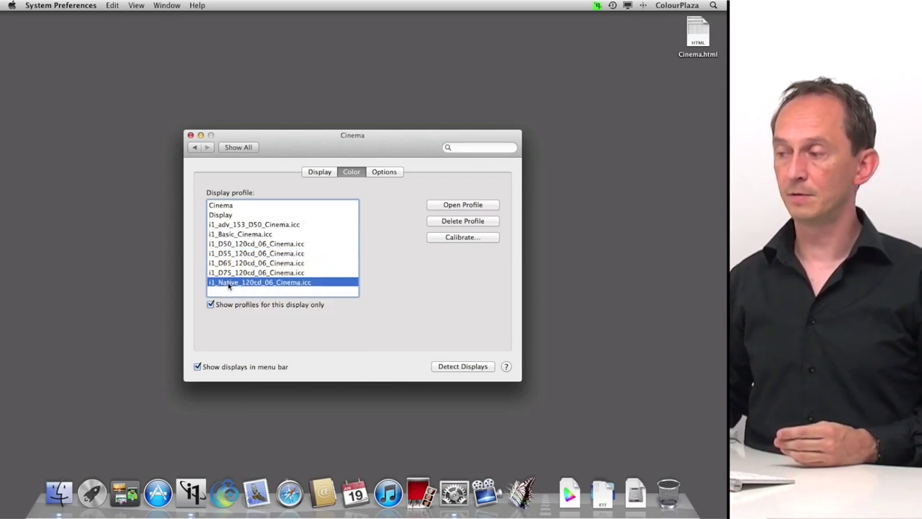
left_click(226, 264)
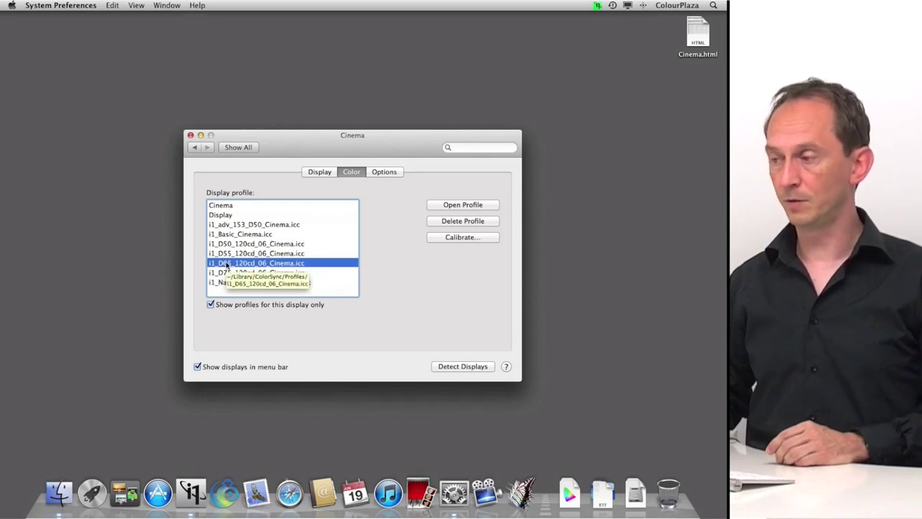
left_click(229, 244)
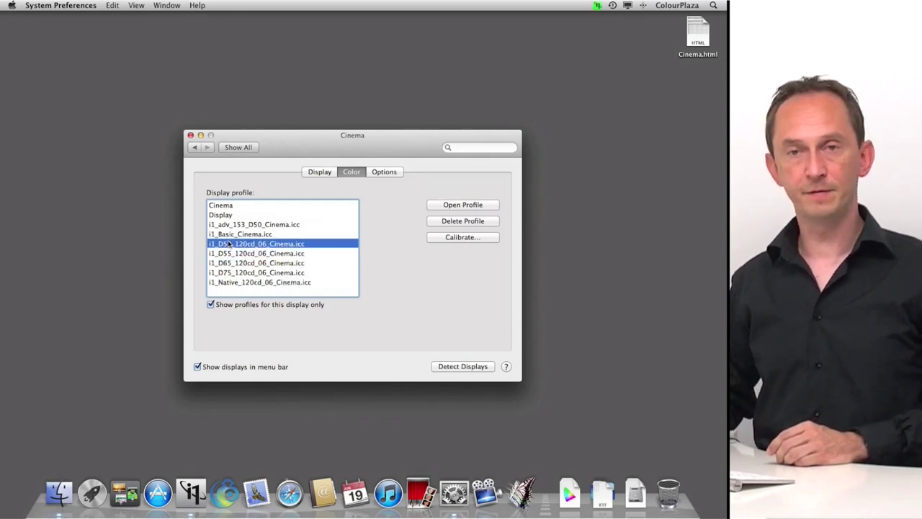
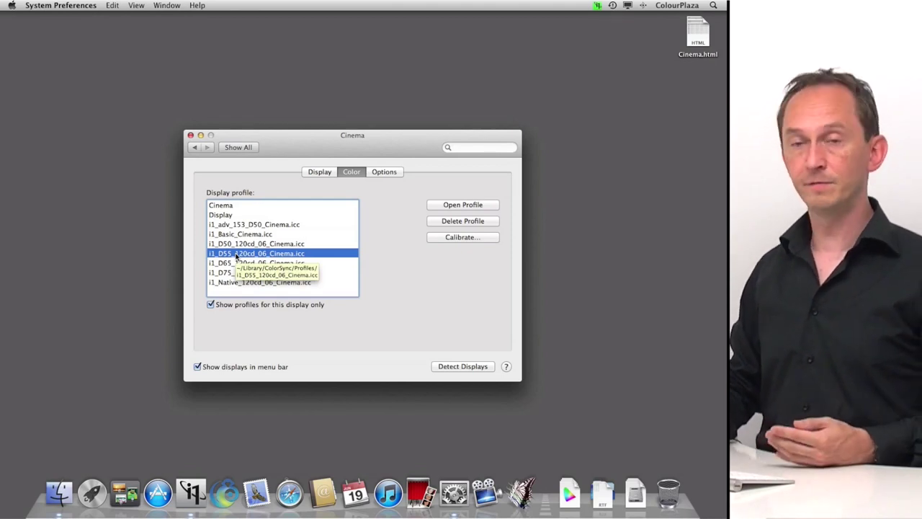
Step: Try the D65 and D75 profiles, apply i1_Native_120cd_06_Cinema.icc to the display, and close the preferences window
left_click(232, 263)
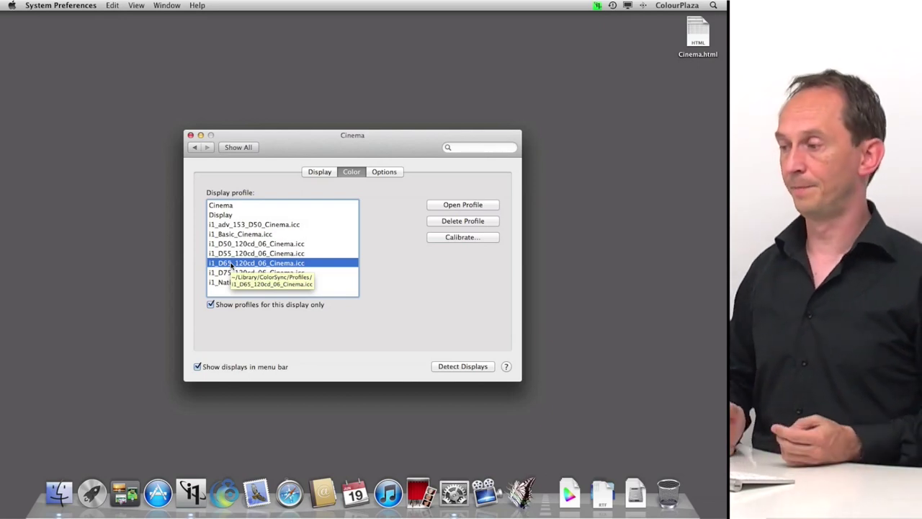
left_click(227, 272)
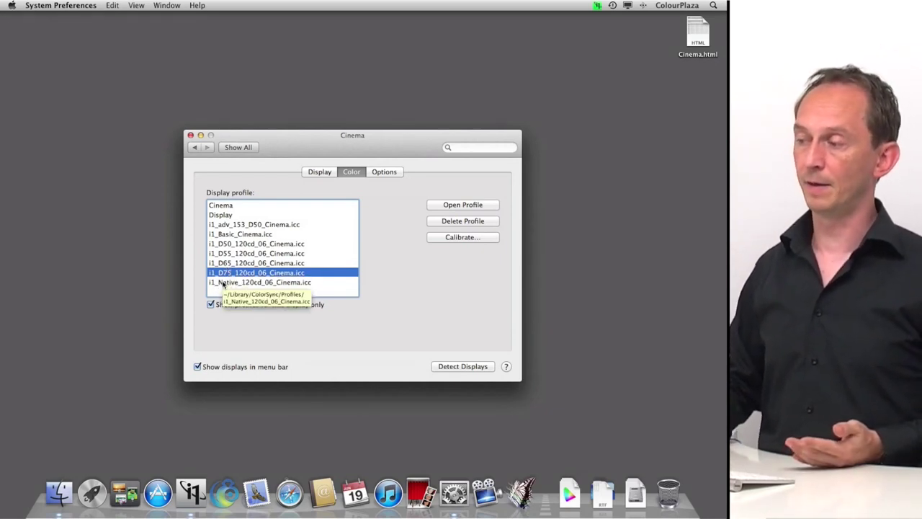
left_click(223, 283)
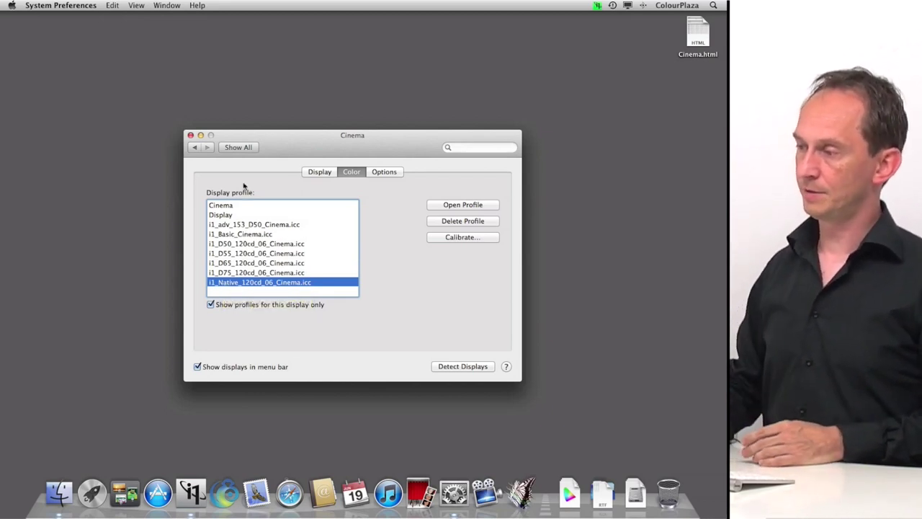
left_click(190, 135)
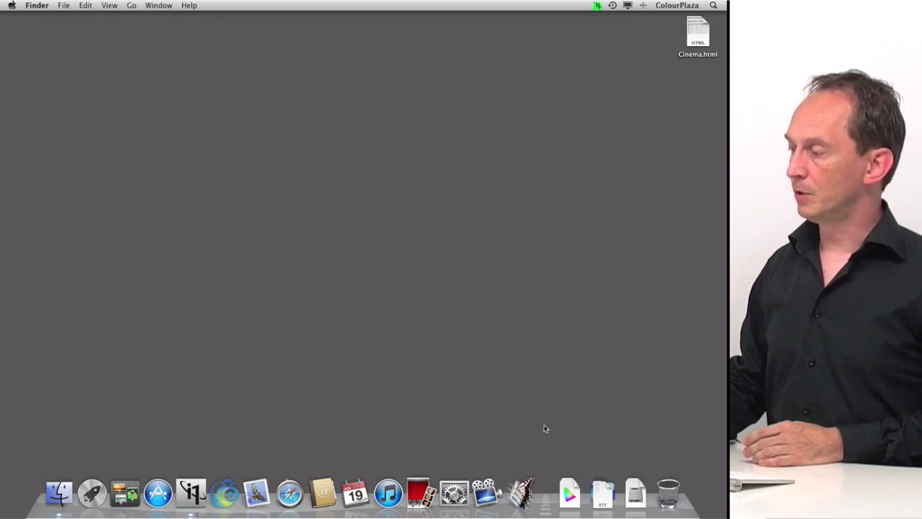
Step: Switch to i1Profiler, start the display Uniformity workflow for the Cinema display, and run the nine-zone measurement
left_click(189, 497)
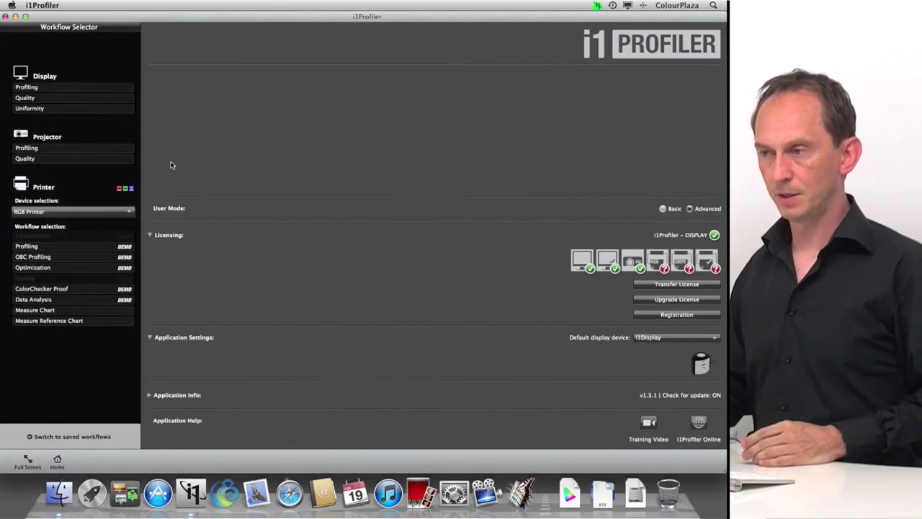
left_click(26, 108)
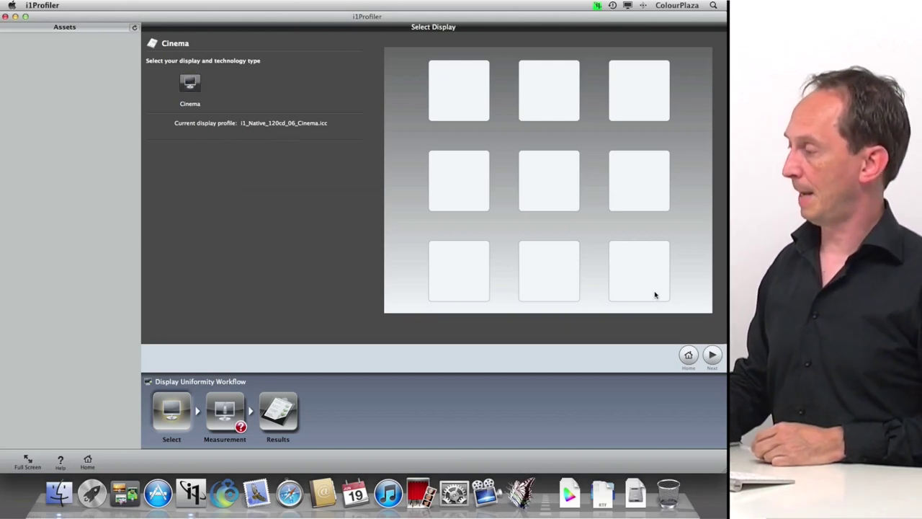
left_click(712, 355)
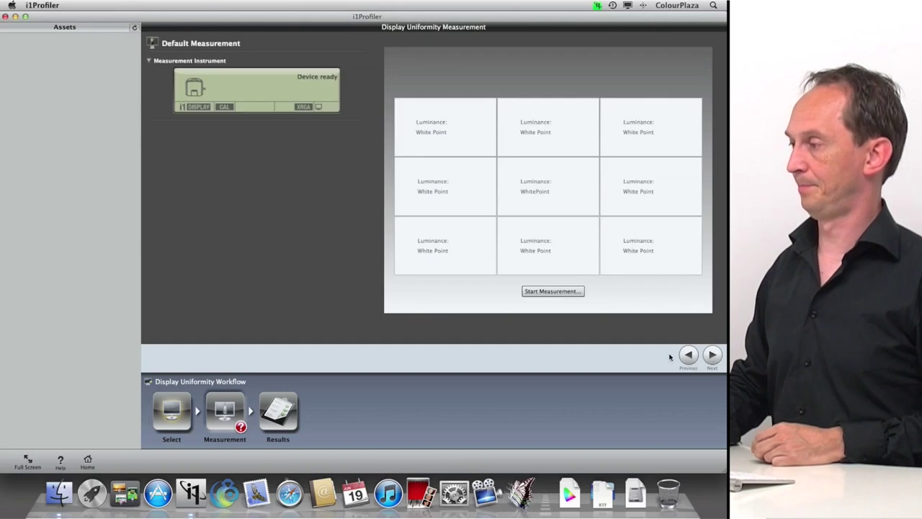
left_click(553, 291)
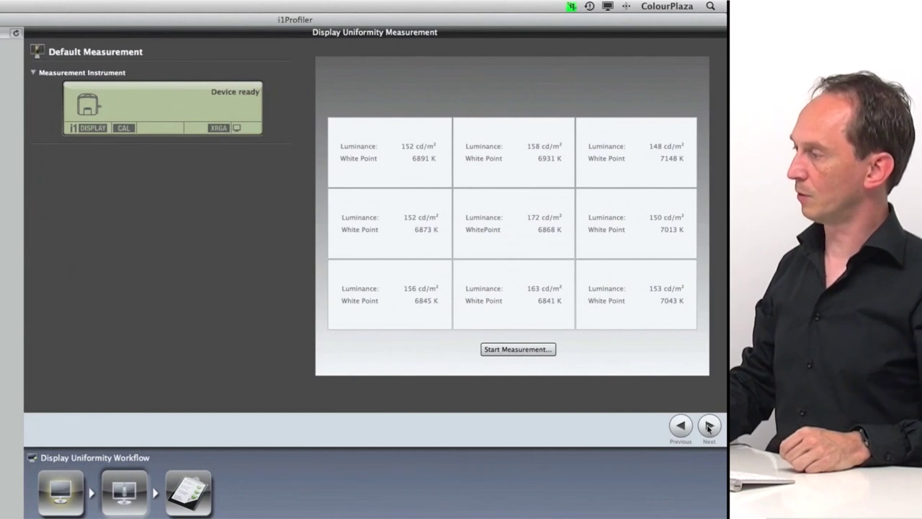
Step: Open the uniformity results, try luminance tolerances of 30 and 1, and set the luminance tolerance to 11
left_click(708, 427)
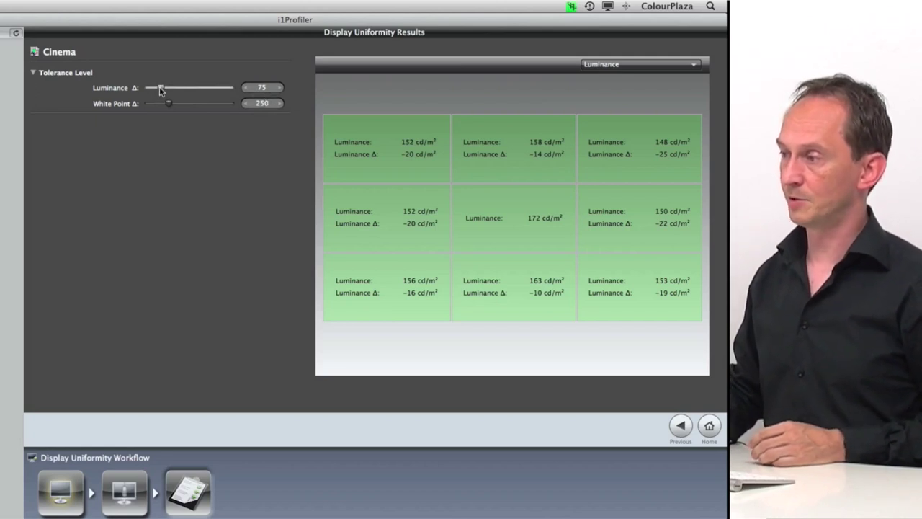
left_click_drag(160, 89, 149, 90)
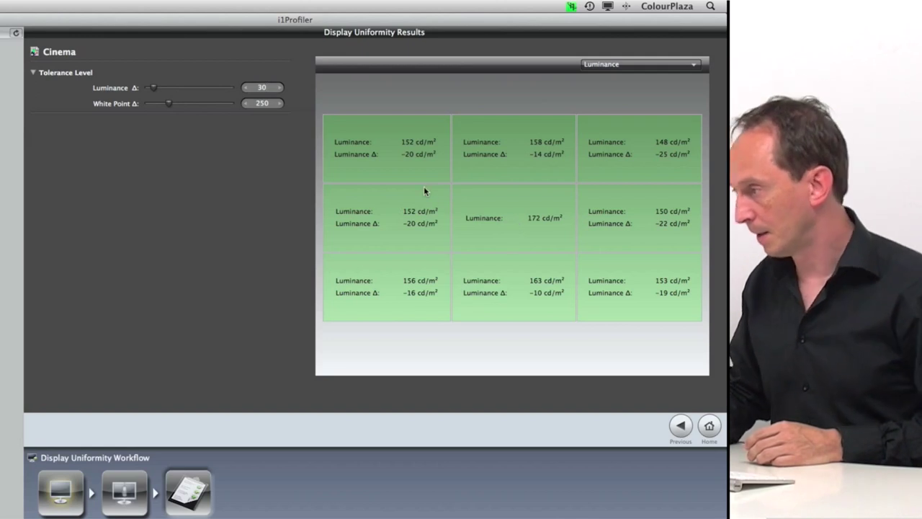
left_click_drag(153, 88, 146, 91)
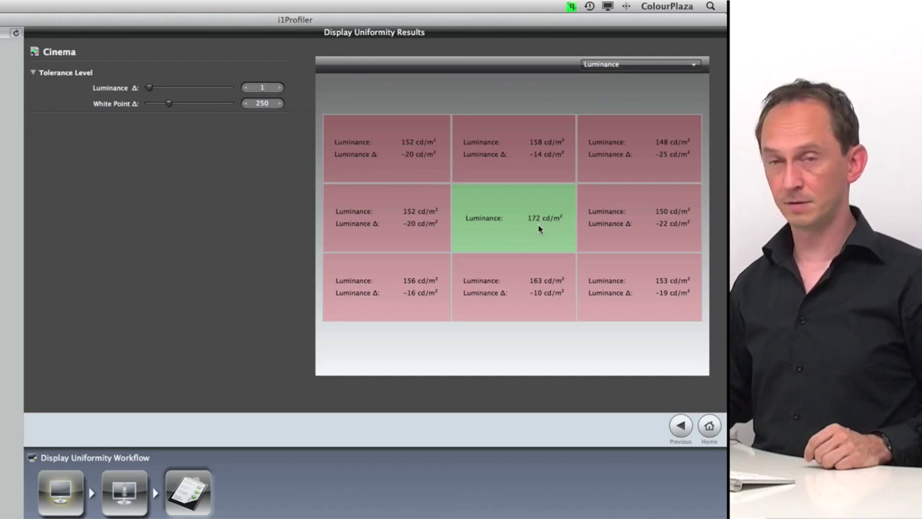
left_click(280, 88)
left_click(280, 87)
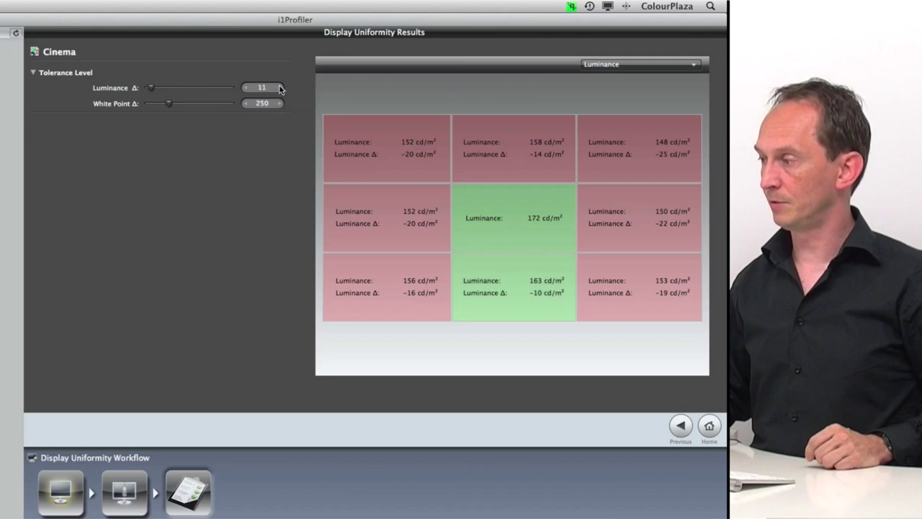
Step: Raise the luminance tolerance step by step to 26, and return to the home screen
left_click(280, 87)
left_click(280, 87)
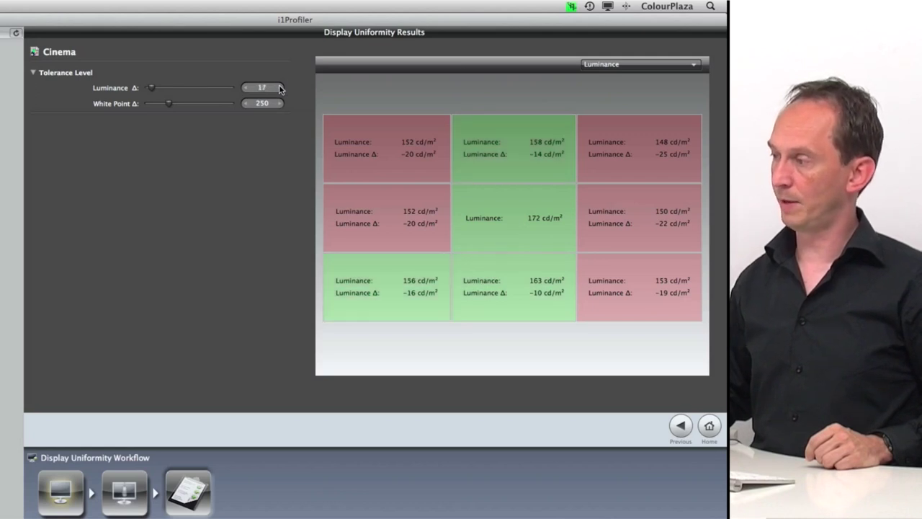
left_click(280, 87)
left_click(280, 87)
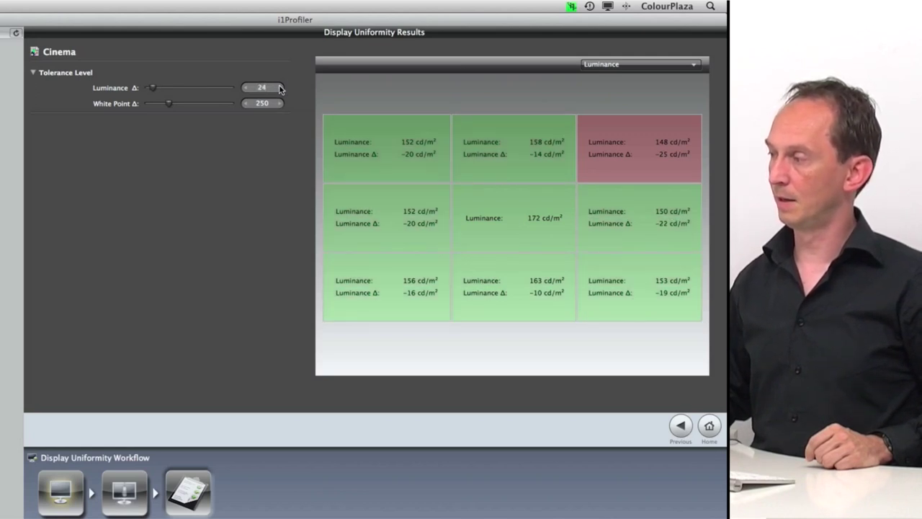
left_click(280, 87)
left_click(280, 87)
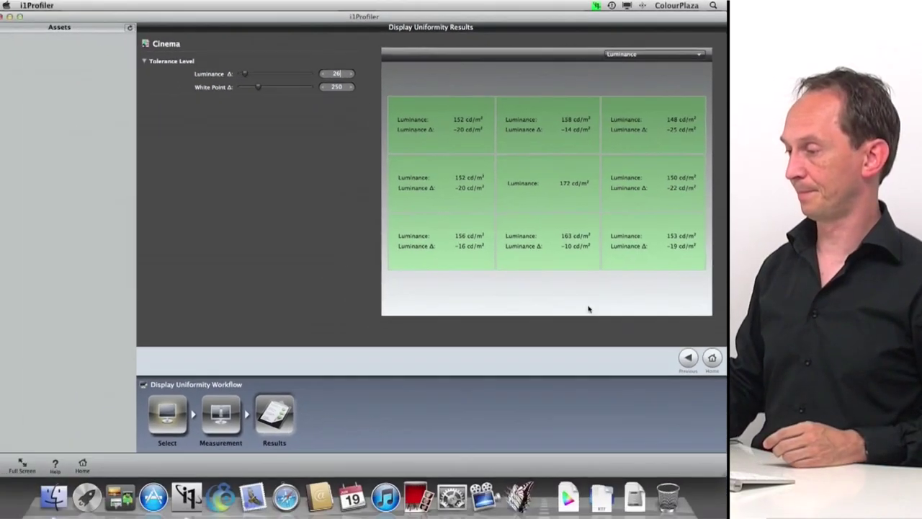
left_click(712, 357)
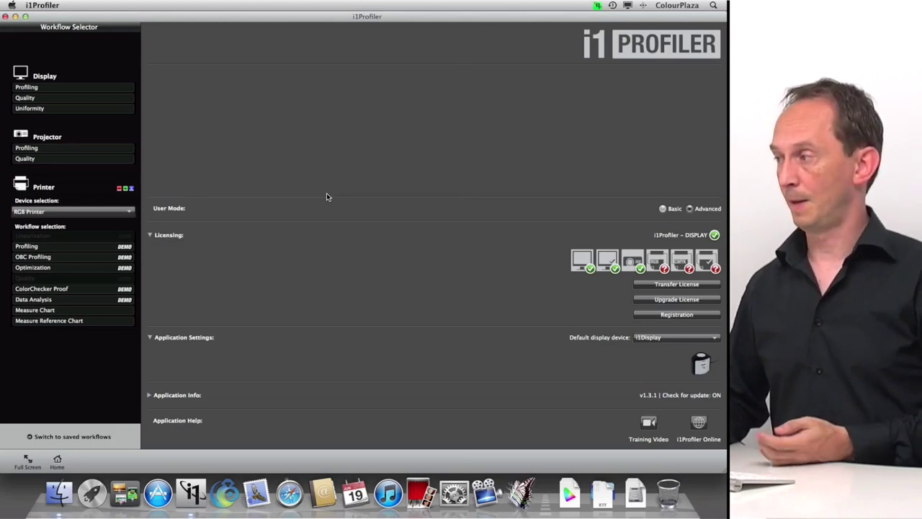
Step: Check the ambient monitoring status and the measuring device's diffuser position in i1ProfilerTray, and recheck the device status
left_click(597, 5)
mouse_move(603, 18)
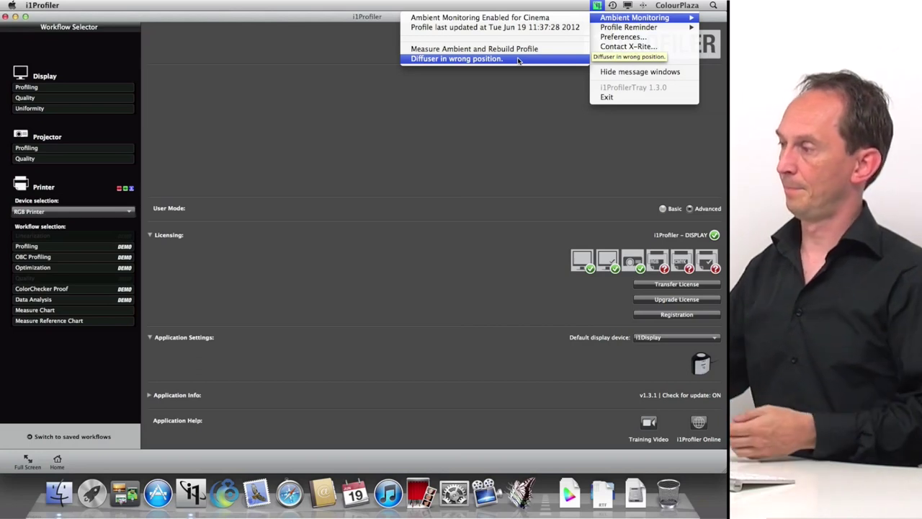
left_click(521, 111)
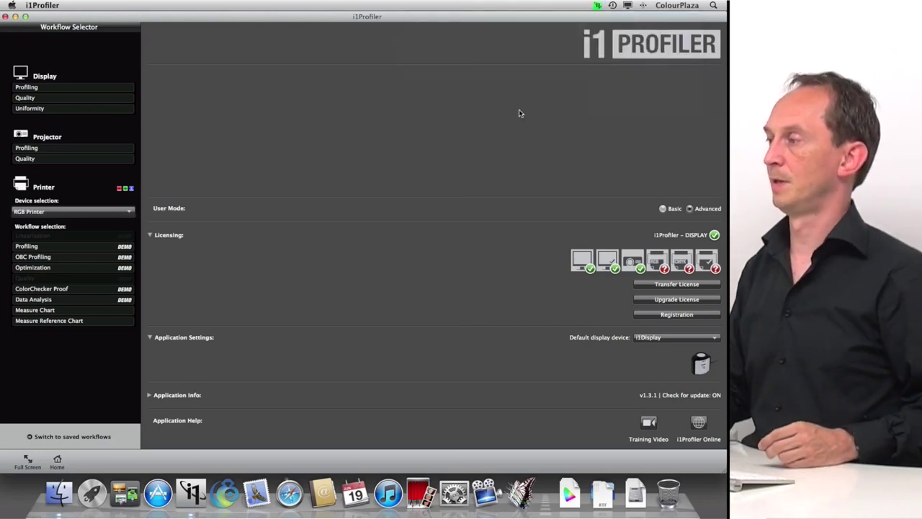
left_click(596, 5)
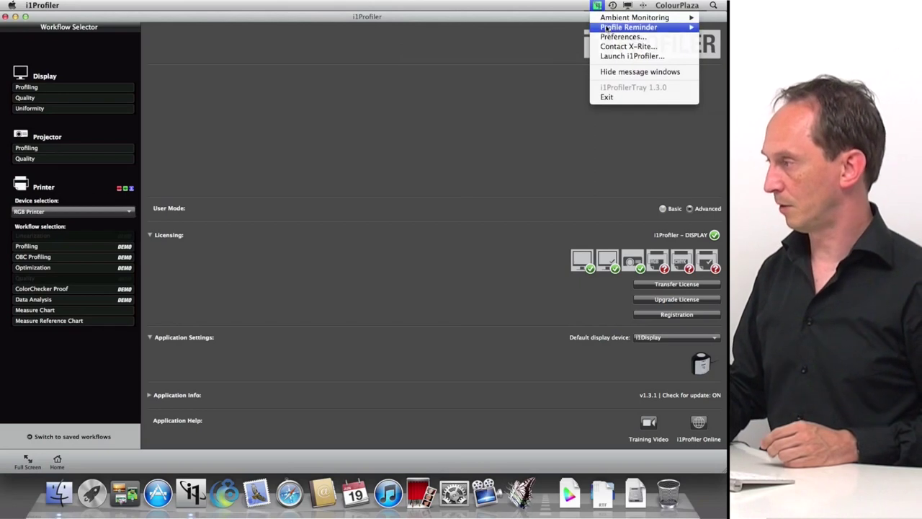
mouse_move(610, 29)
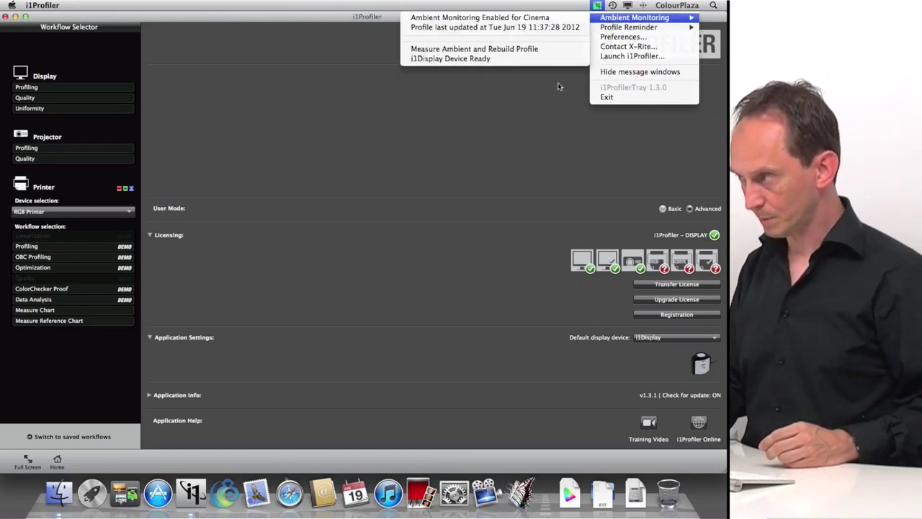
left_click(538, 134)
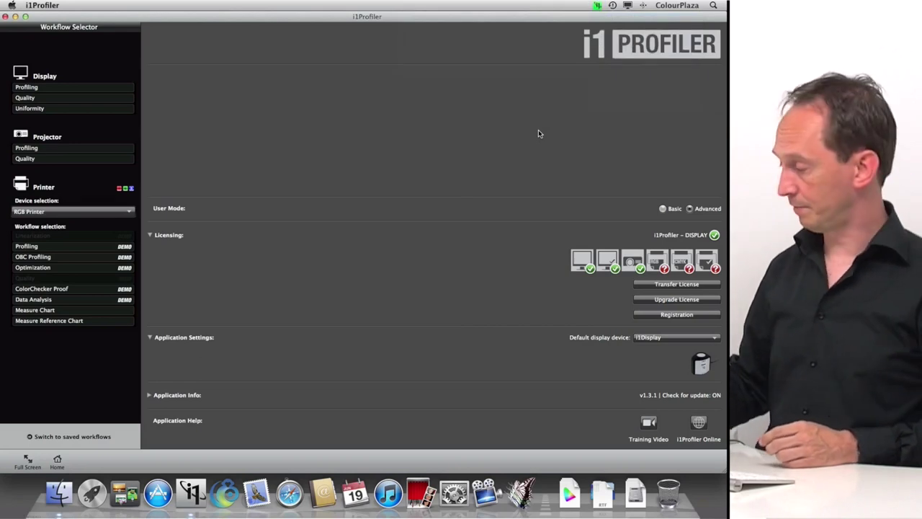